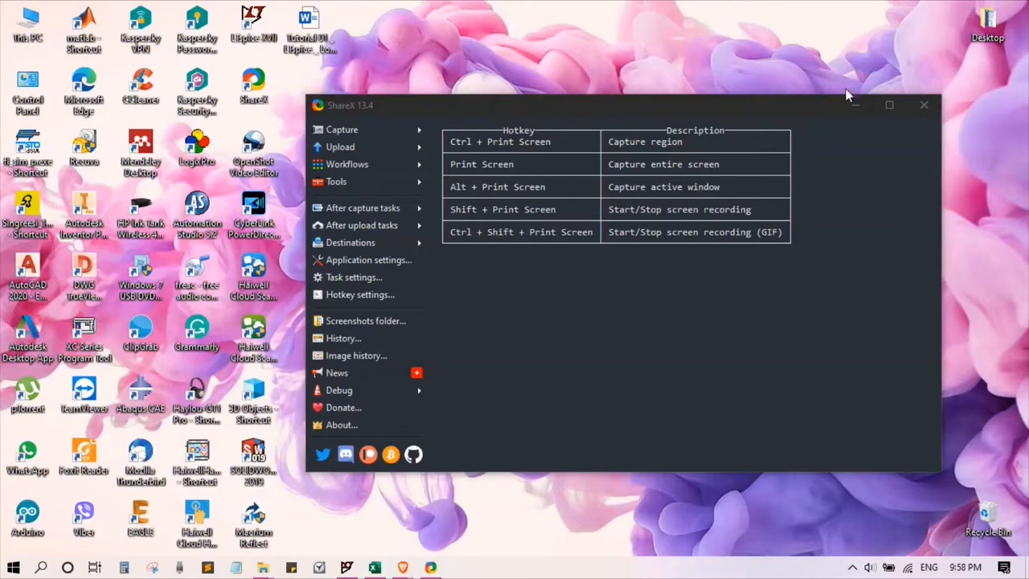
Step: Minimize the ShareX window, open LTspice XVII and create a new blank schematic
{"action": "left_click", "coordinate": [850, 107]}
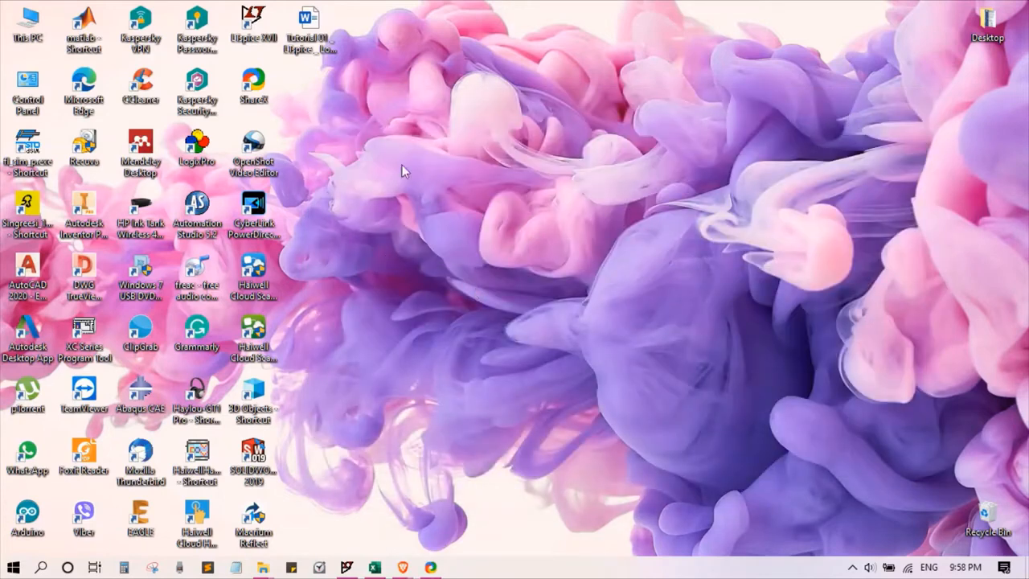
{"action": "double_click", "coordinate": [245, 26]}
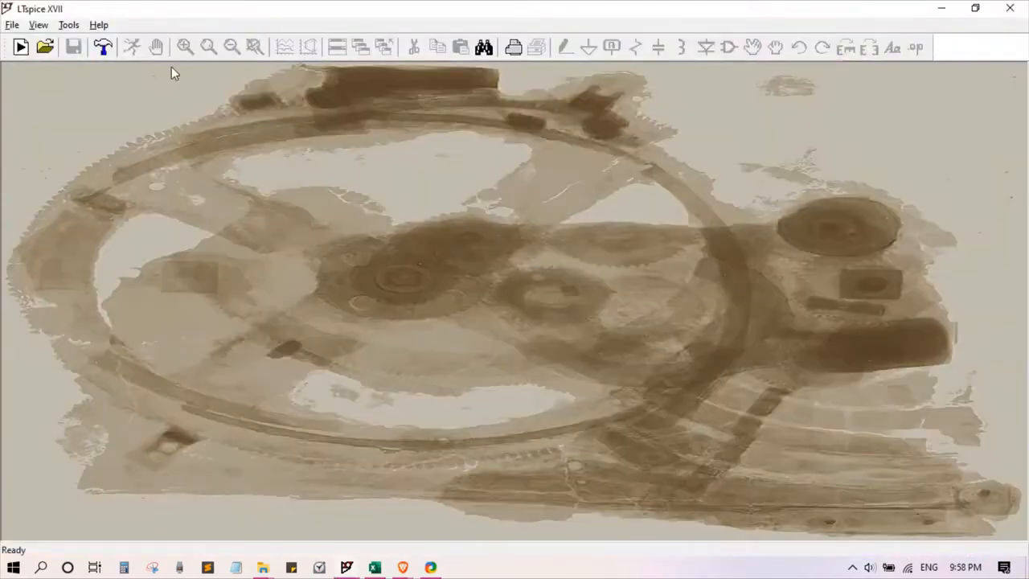
{"action": "left_click", "coordinate": [21, 47]}
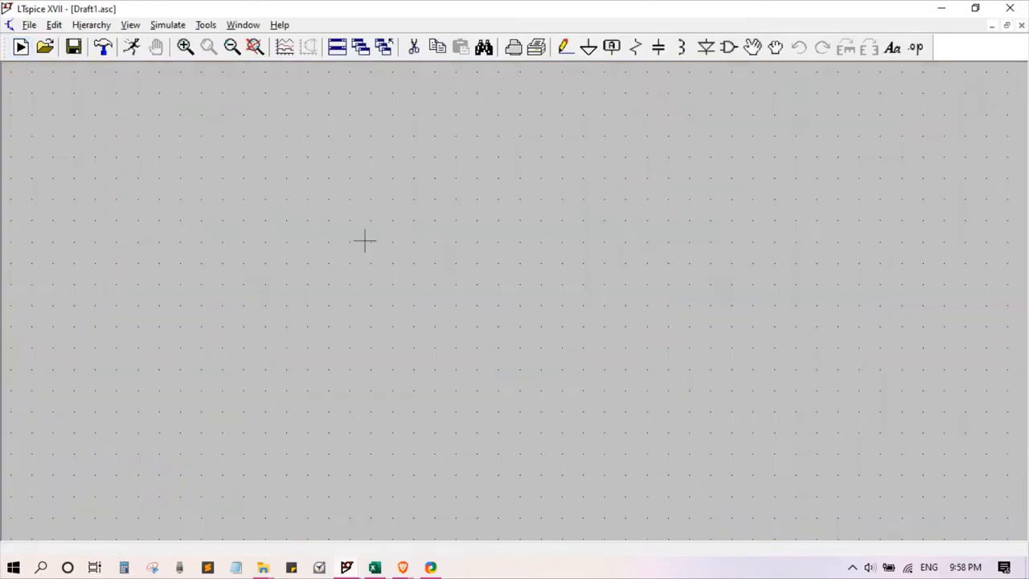
Step: Place one resistor, rotated to horizontal, in the upper part of the schematic
{"action": "left_click", "coordinate": [632, 54]}
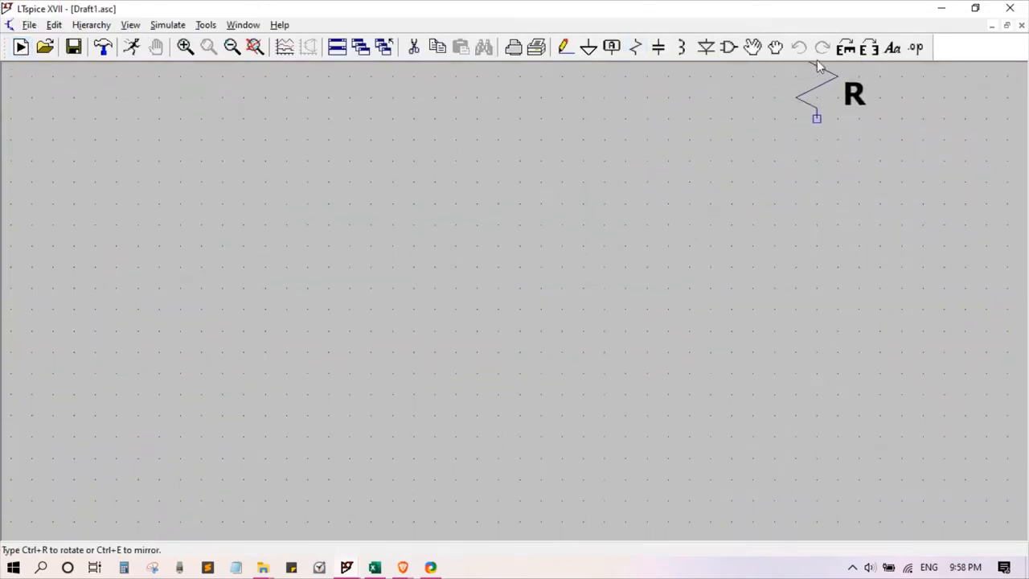
{"action": "left_click", "coordinate": [844, 50]}
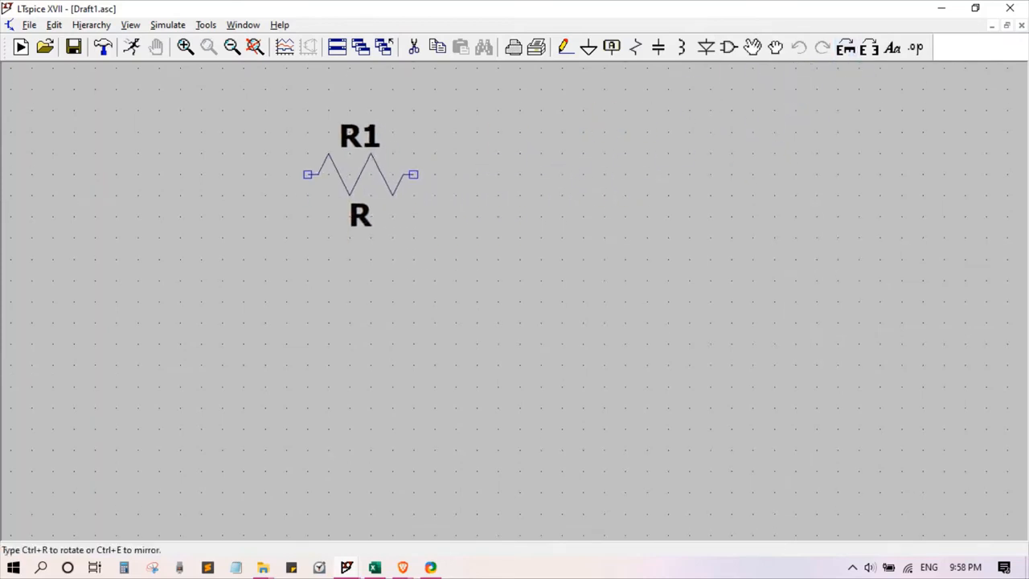
{"action": "left_click", "coordinate": [361, 175]}
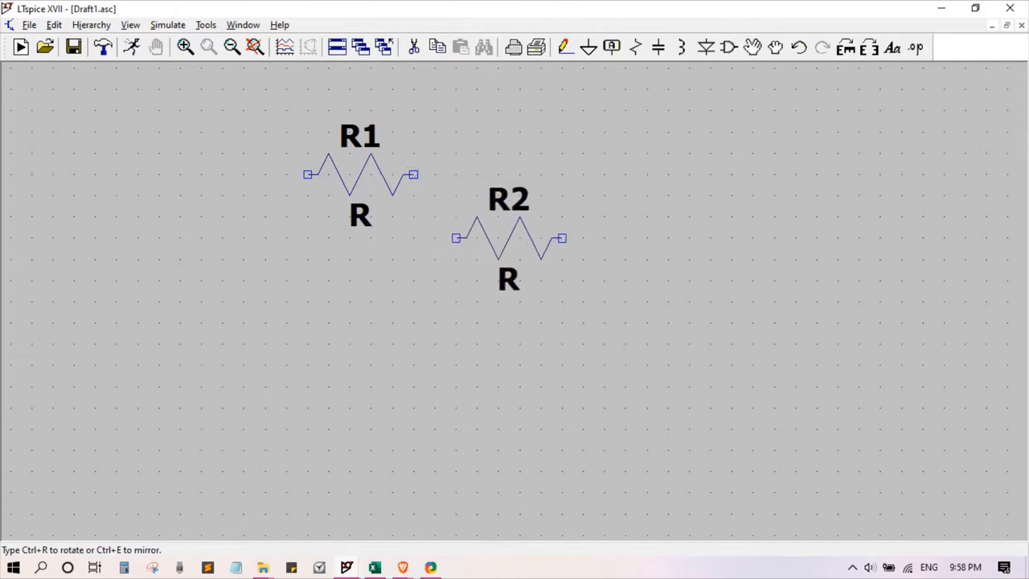
{"action": "key", "text": "Escape"}
Step: Place one vertical capacitor to the right of and below the resistor
{"action": "left_click", "coordinate": [658, 47]}
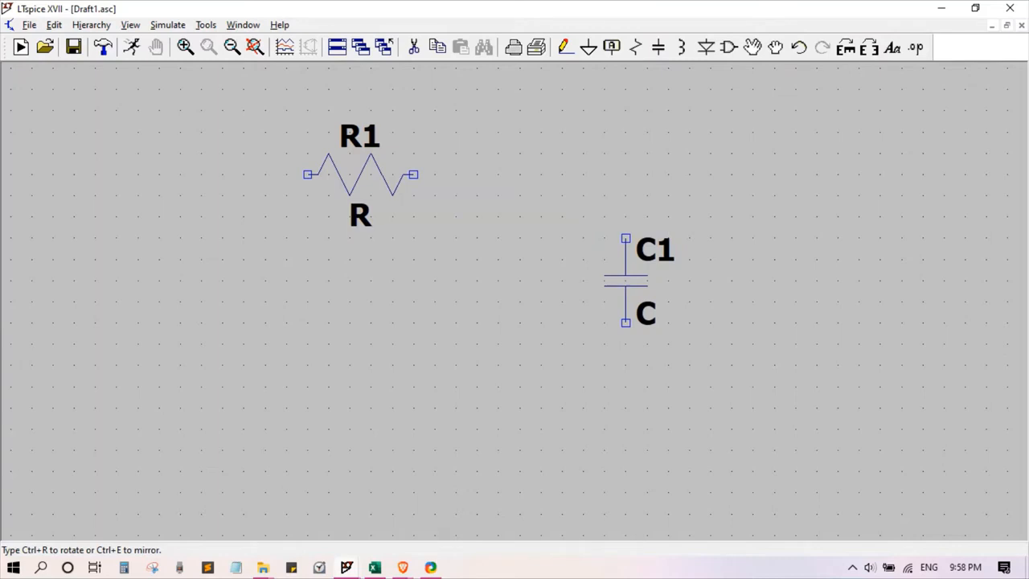
{"action": "left_click", "coordinate": [626, 280]}
{"action": "key", "text": "Escape"}
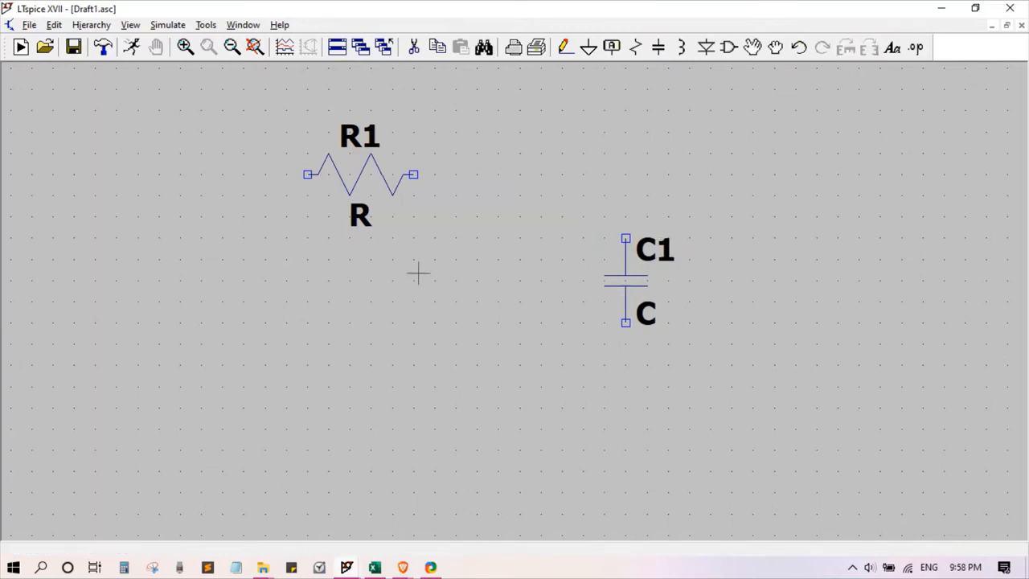
Step: Place two ground symbols level with each other, one below the capacitor and one at the lower left of the schematic
{"action": "left_click", "coordinate": [589, 47]}
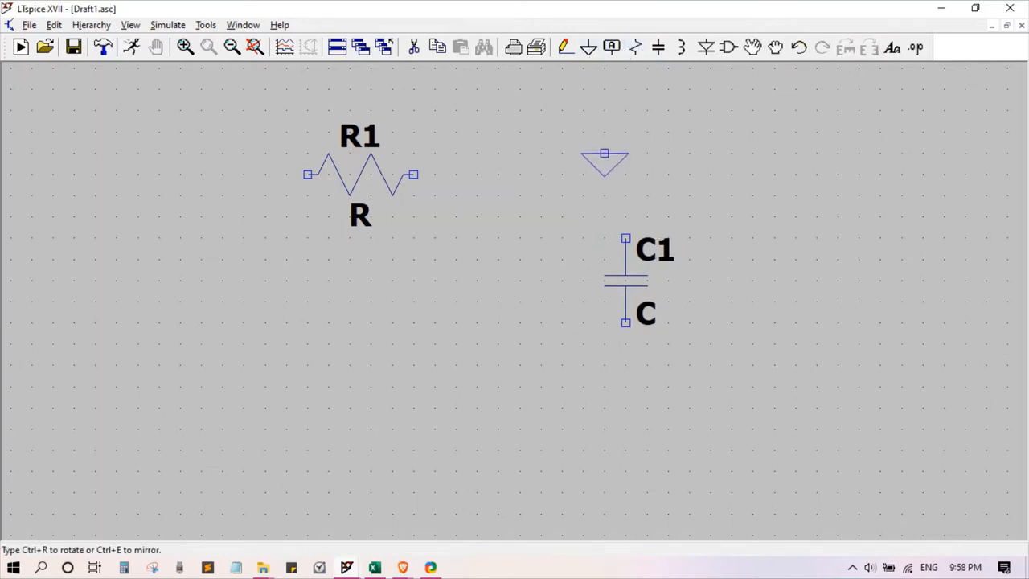
{"action": "key", "text": "Escape"}
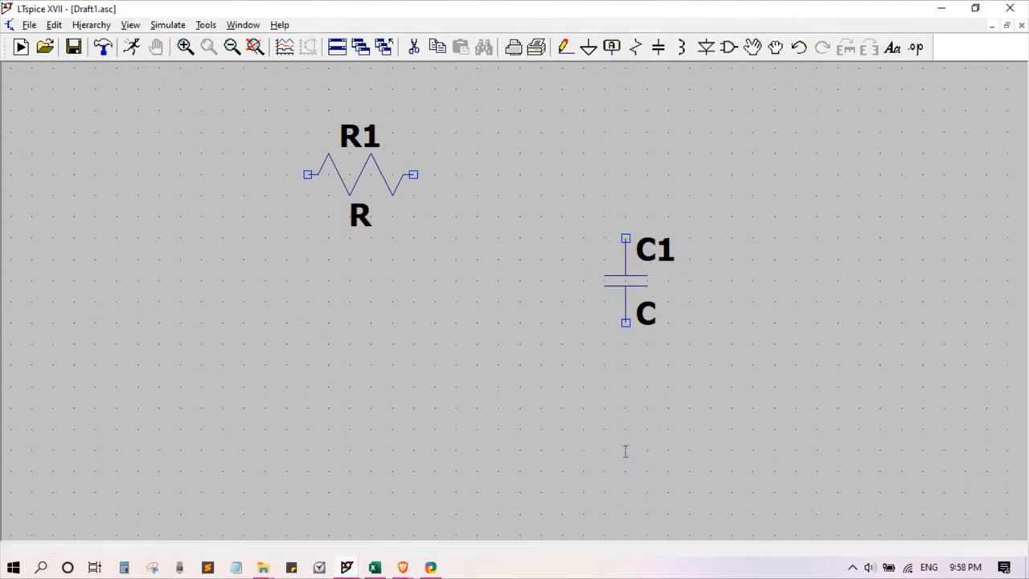
{"action": "left_click", "coordinate": [626, 450]}
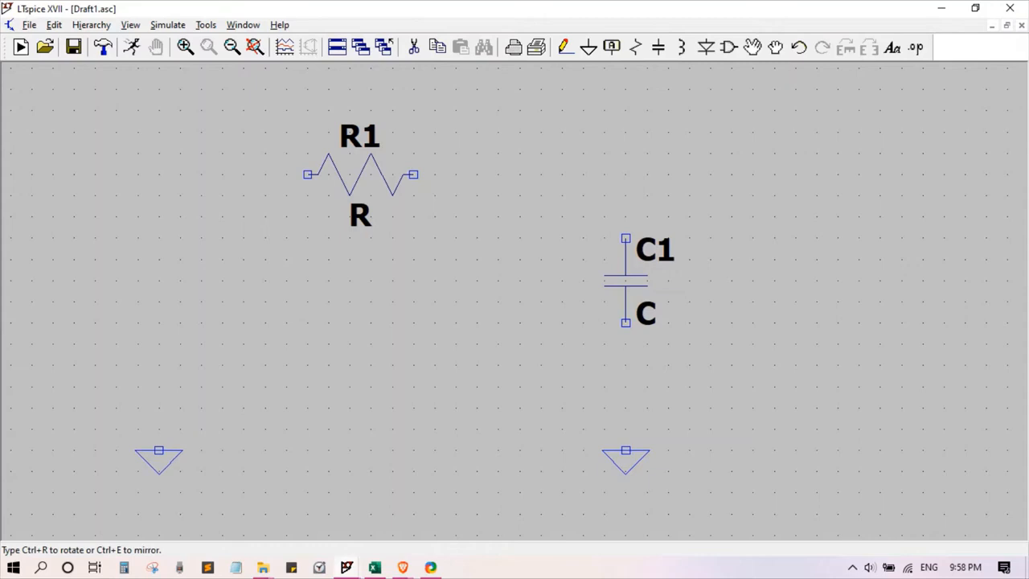
{"action": "left_click", "coordinate": [159, 451]}
{"action": "key", "text": "Escape"}
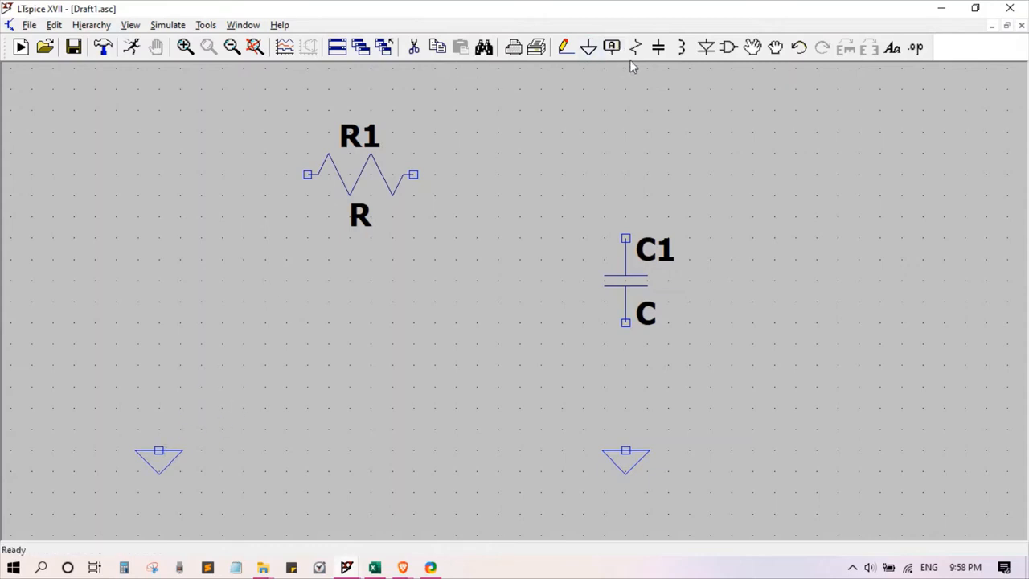
Step: Place a voltage source component directly above the left ground symbol
{"action": "left_click", "coordinate": [734, 55]}
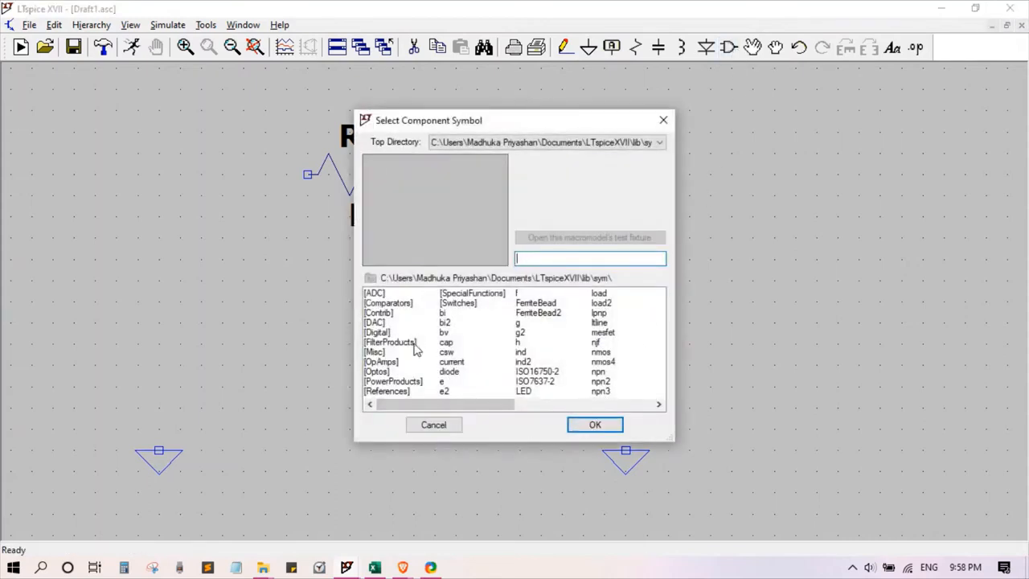
{"action": "left_click_drag", "start_coordinate": [442, 401], "coordinate": [593, 366]}
{"action": "double_click", "coordinate": [535, 352]}
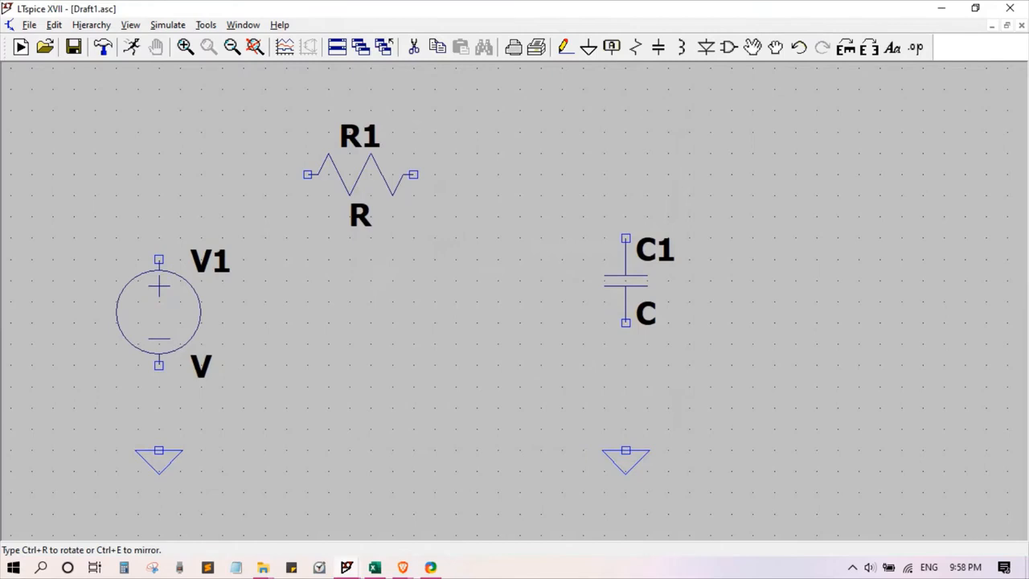
{"action": "left_click", "coordinate": [158, 290]}
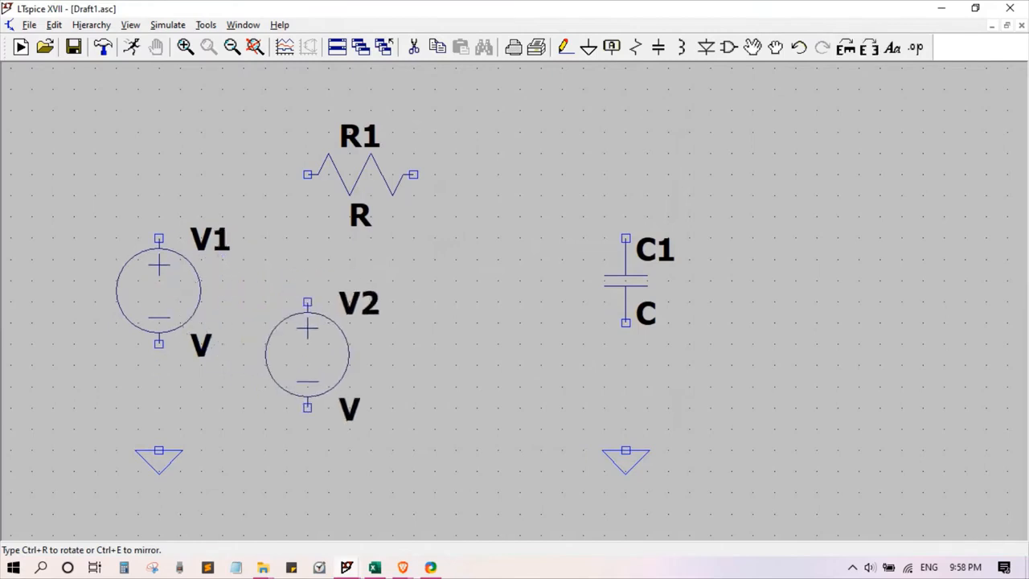
{"action": "key", "text": "Escape"}
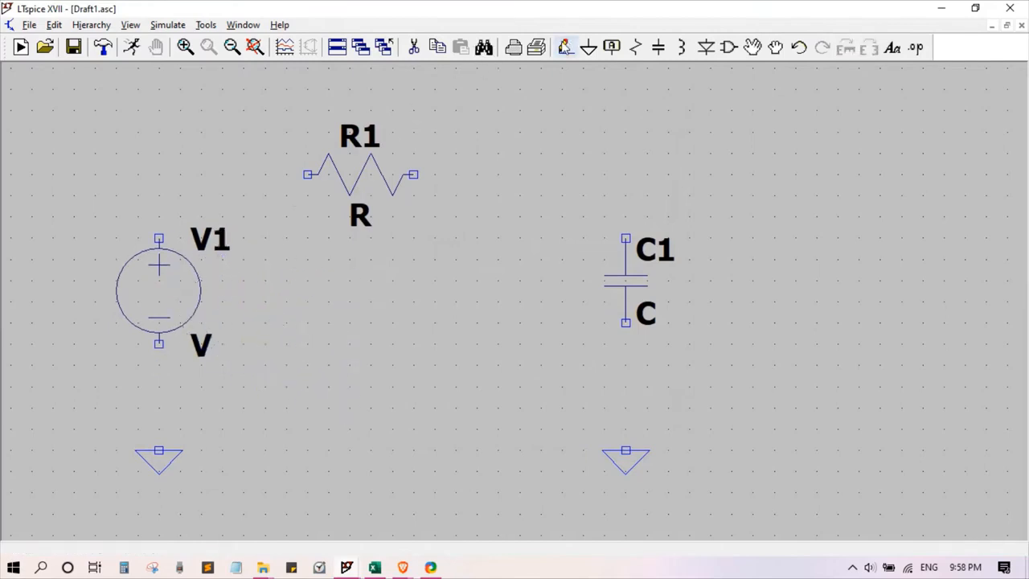
Step: Wire the voltage source's negative terminal to the ground below it and its positive terminal to the resistor's left end
{"action": "left_click", "coordinate": [565, 46]}
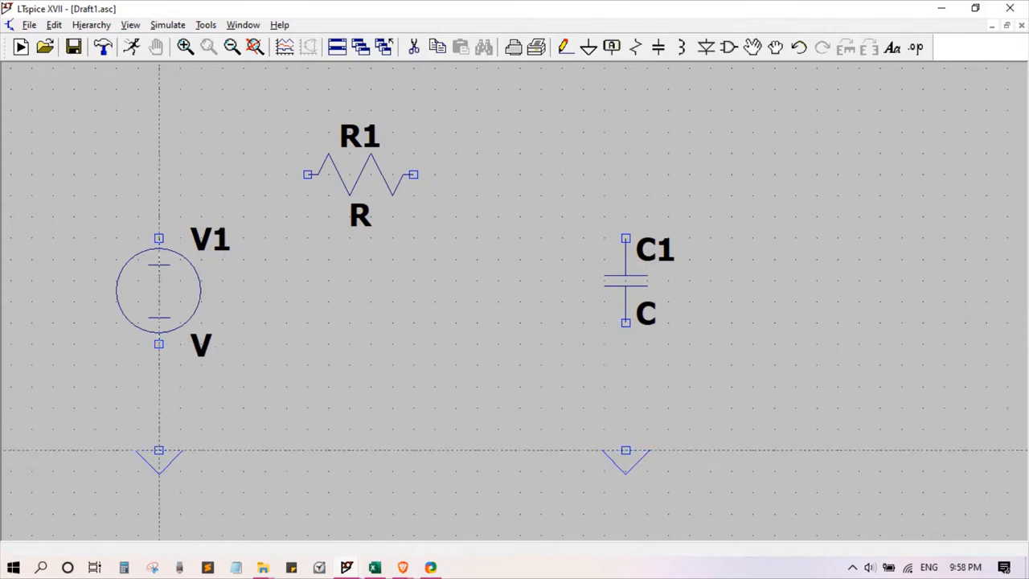
{"action": "left_click", "coordinate": [159, 450]}
{"action": "left_click", "coordinate": [159, 344]}
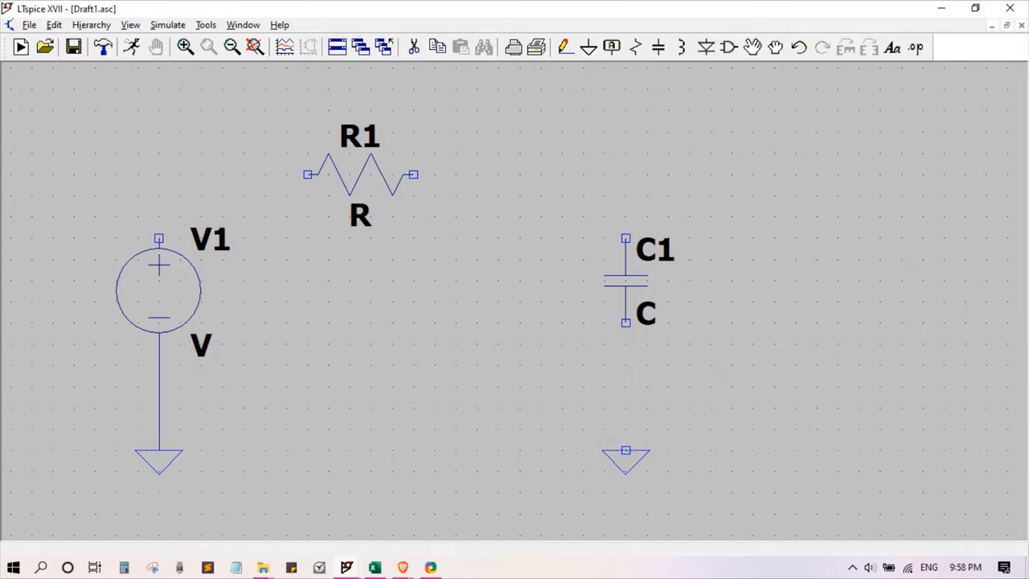
{"action": "left_click", "coordinate": [160, 238]}
{"action": "left_click", "coordinate": [159, 175]}
{"action": "left_click", "coordinate": [307, 174]}
{"action": "right_click", "coordinate": [302, 169]}
Step: Wire the resistor's right end to the capacitor's upper terminal and the capacitor's lower terminal to the ground below it
{"action": "left_click", "coordinate": [413, 174]}
{"action": "left_click", "coordinate": [625, 174]}
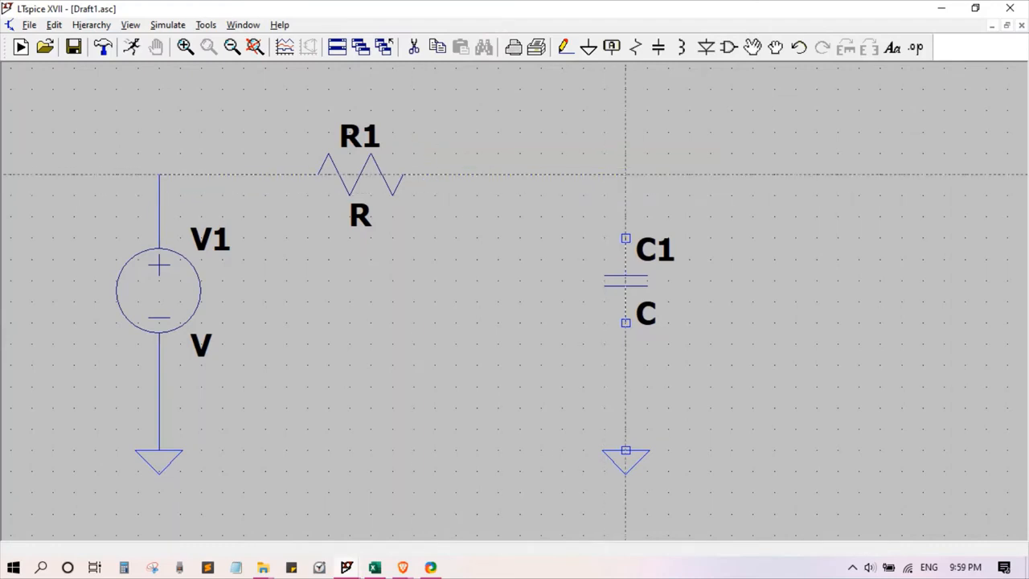
{"action": "left_click", "coordinate": [625, 238]}
{"action": "left_click", "coordinate": [626, 323]}
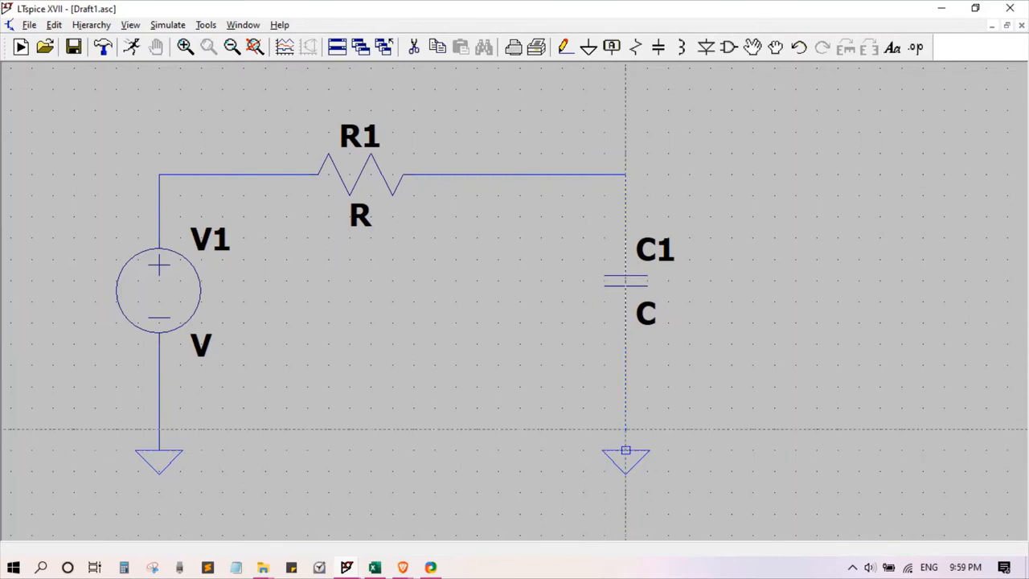
{"action": "left_click", "coordinate": [626, 450]}
{"action": "key", "text": "Escape"}
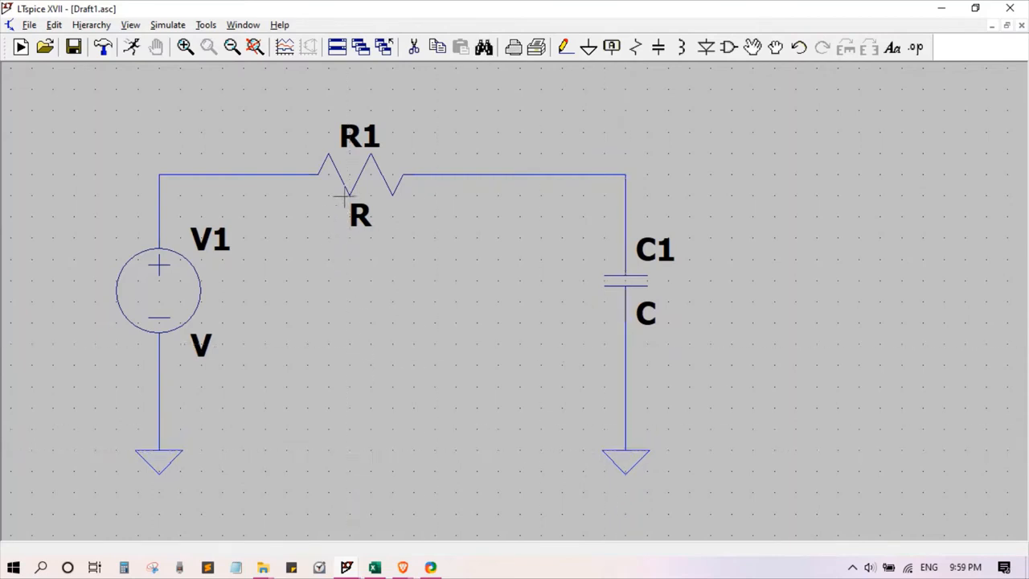
Step: Check in the Excel workbook how the resistor and capacitor values derive from the registration number, and return to the LTspice schematic
{"action": "left_click", "coordinate": [375, 566]}
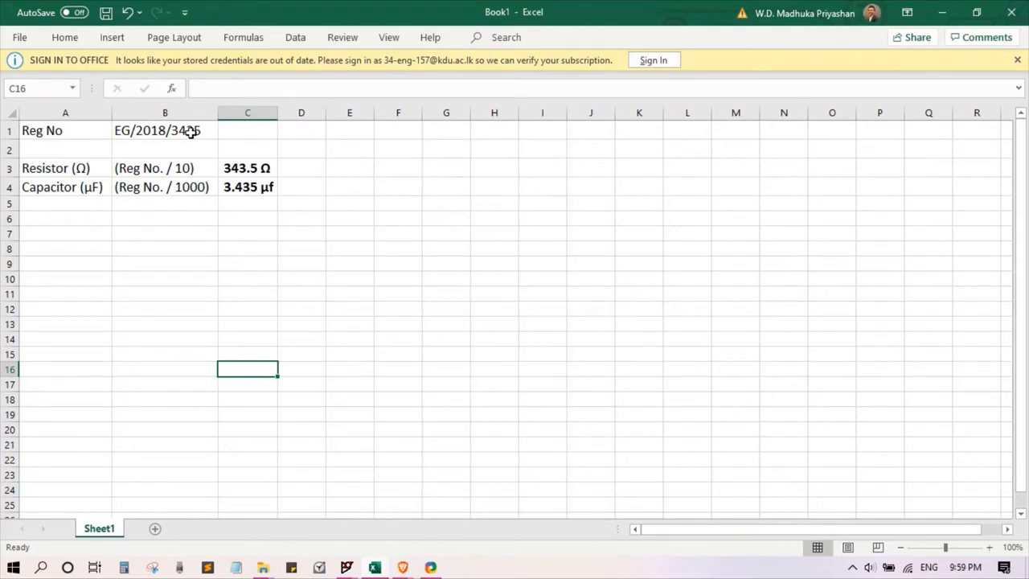
{"action": "left_click", "coordinate": [192, 133]}
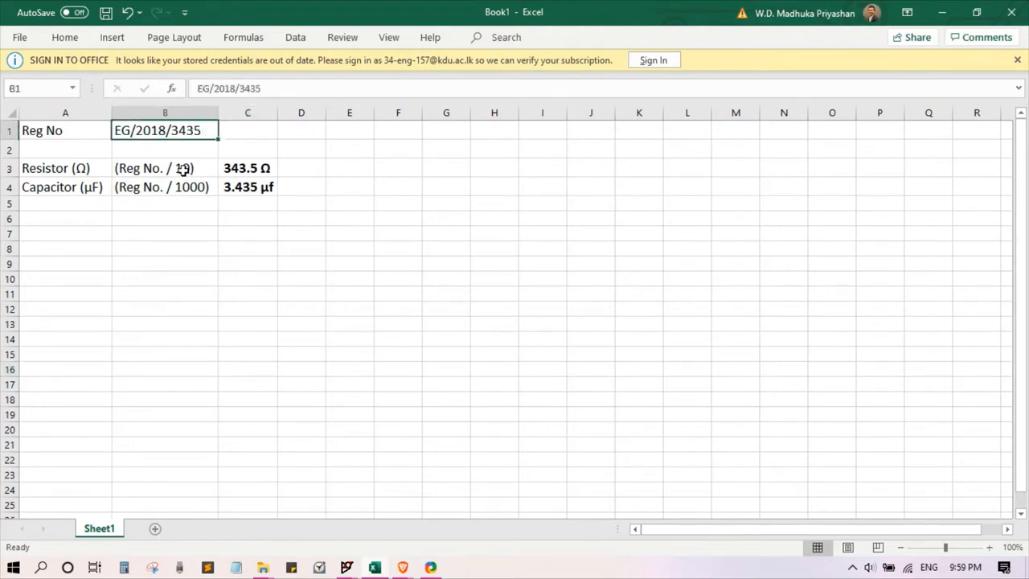
{"action": "left_click", "coordinate": [183, 168]}
{"action": "left_click", "coordinate": [202, 189]}
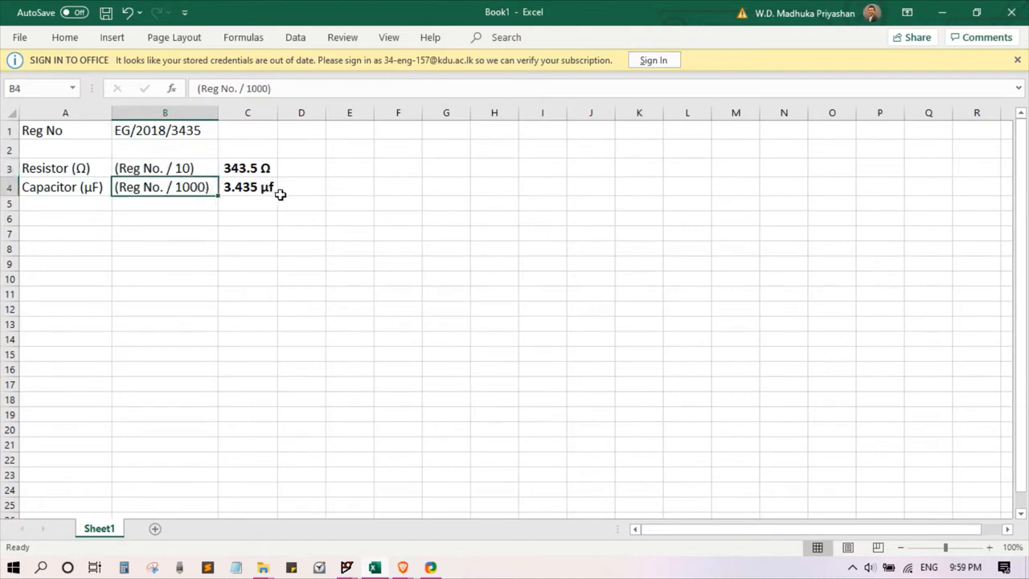
{"action": "mouse_move", "coordinate": [344, 569]}
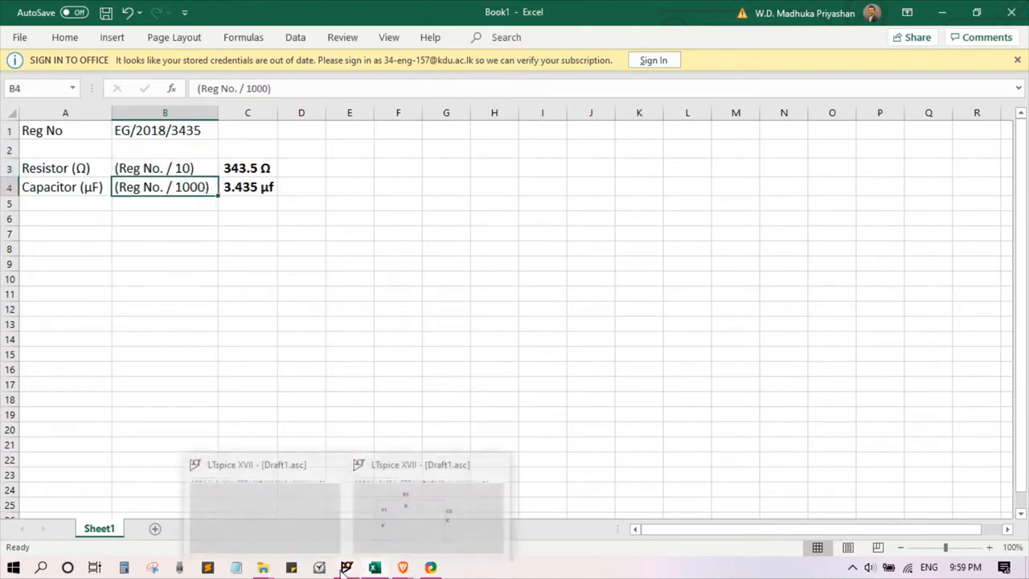
{"action": "left_click", "coordinate": [379, 523]}
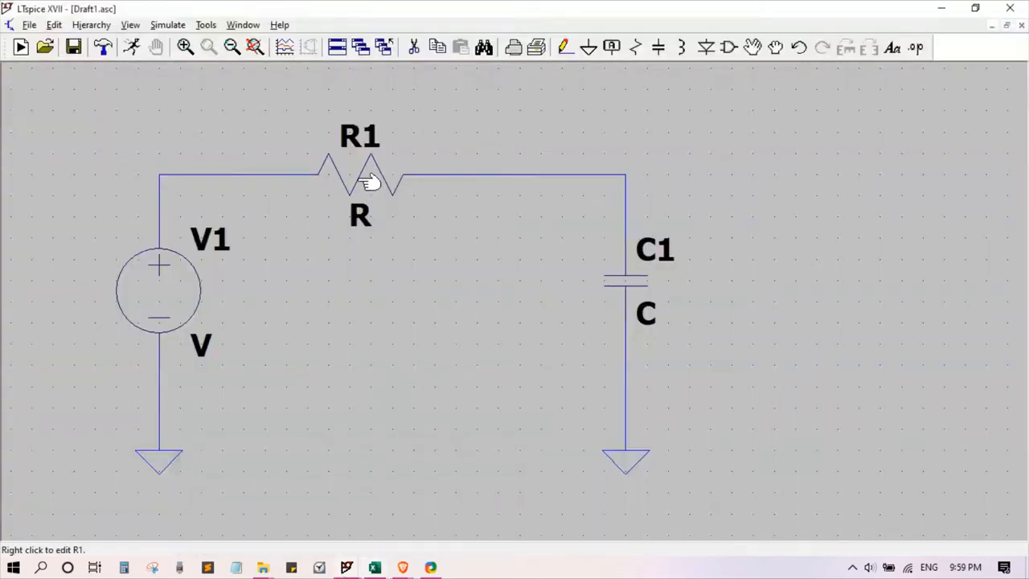
{"action": "left_click", "coordinate": [374, 568]}
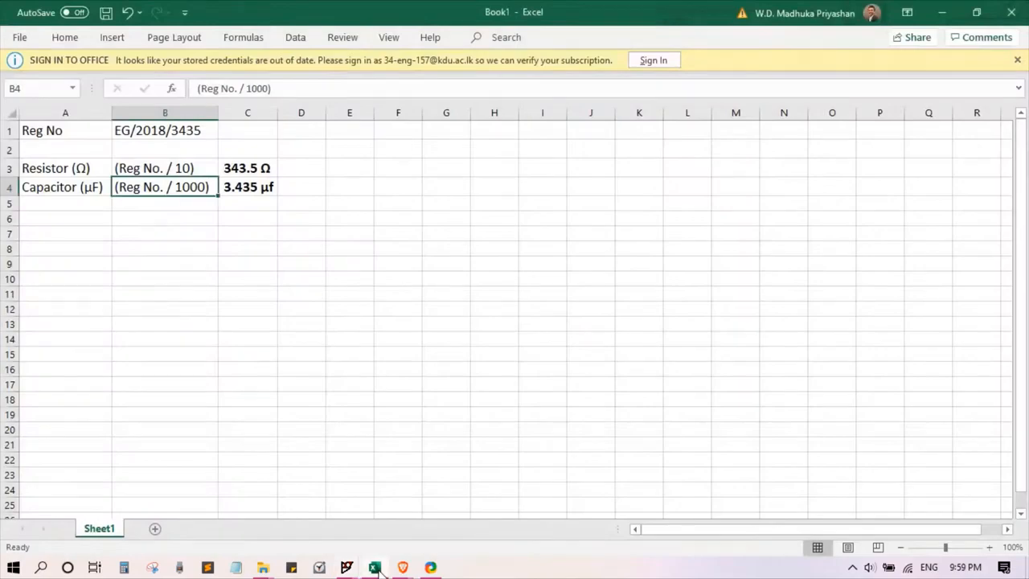
{"action": "left_click", "coordinate": [376, 568]}
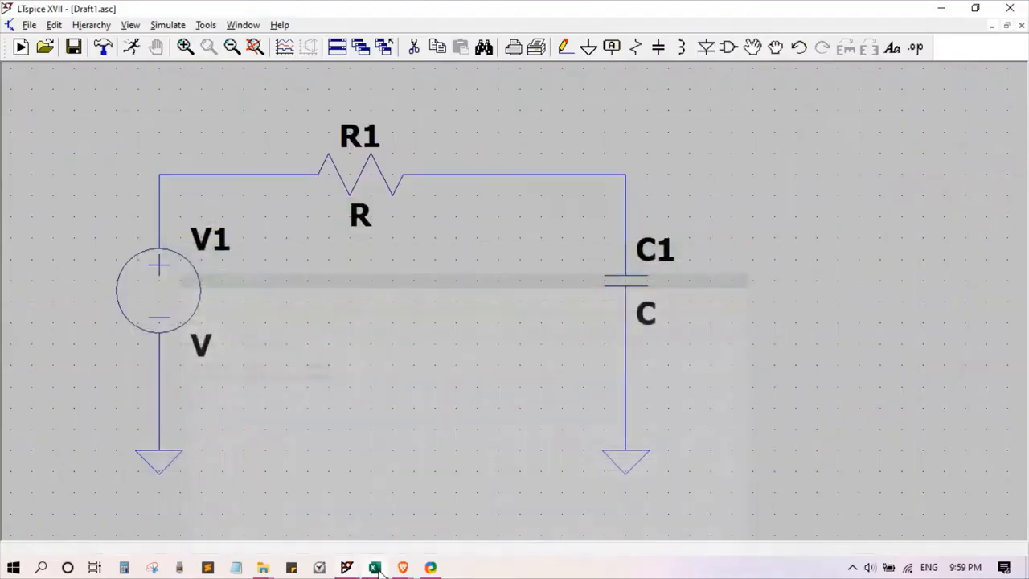
Step: Set the resistance of R1 to 343.5 Ω
{"action": "right_click", "coordinate": [372, 176]}
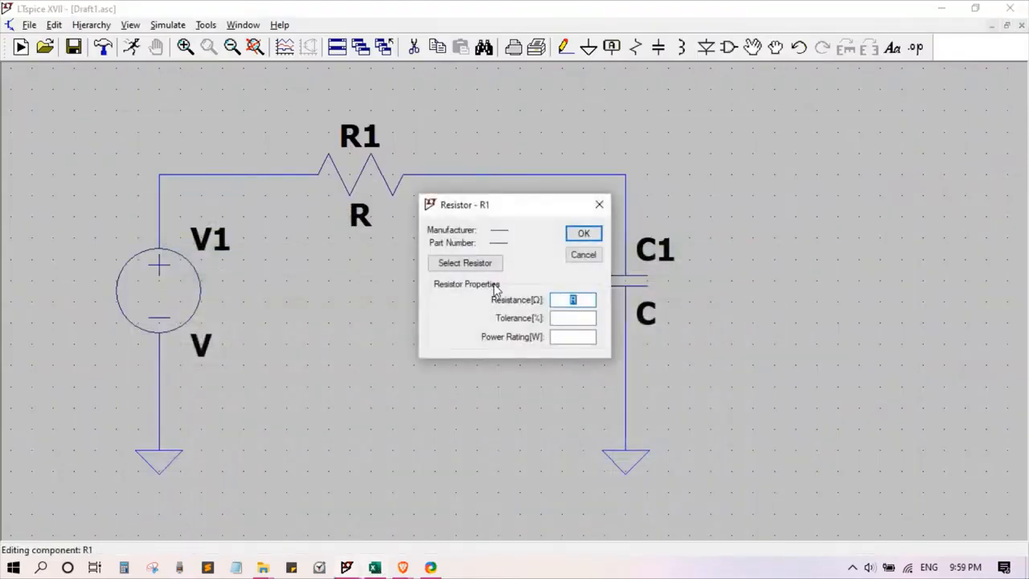
{"action": "type", "text": "343.5"}
{"action": "left_click", "coordinate": [583, 234]}
Step: Set the capacitance of C1 to 3.435u
{"action": "right_click", "coordinate": [645, 279]}
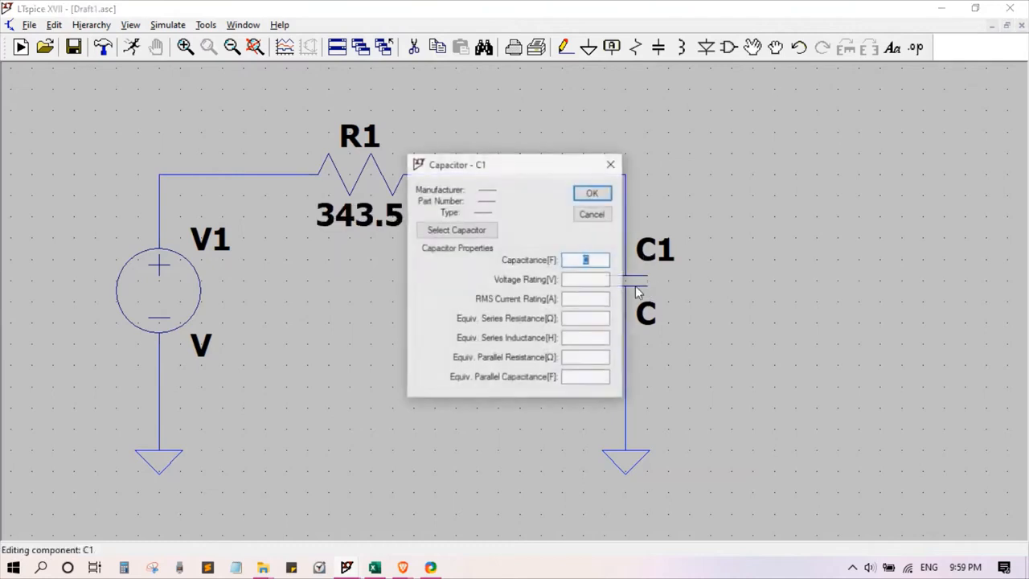
{"action": "type", "text": "3.435"}
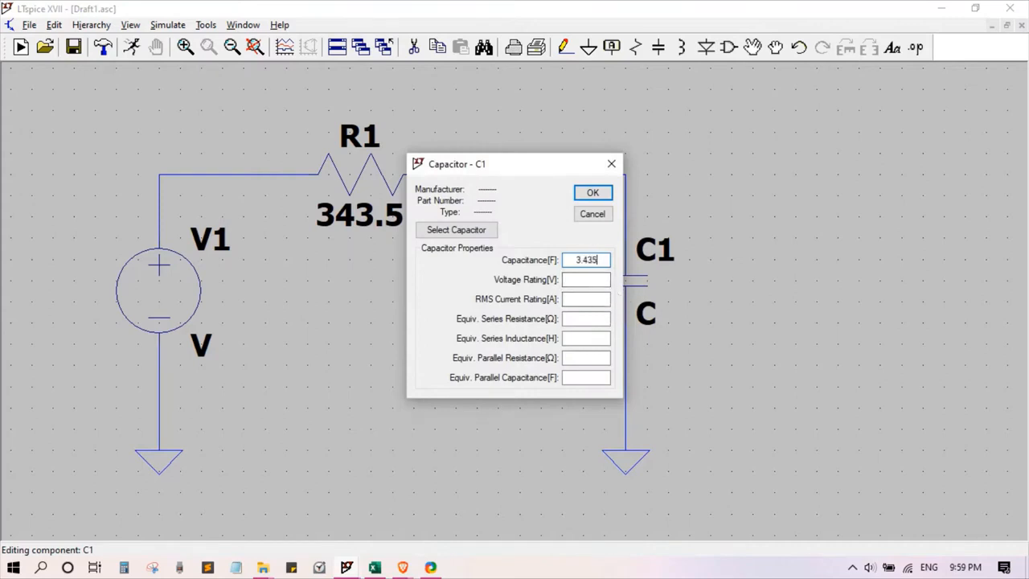
{"action": "type", "text": "u"}
{"action": "left_click", "coordinate": [589, 191]}
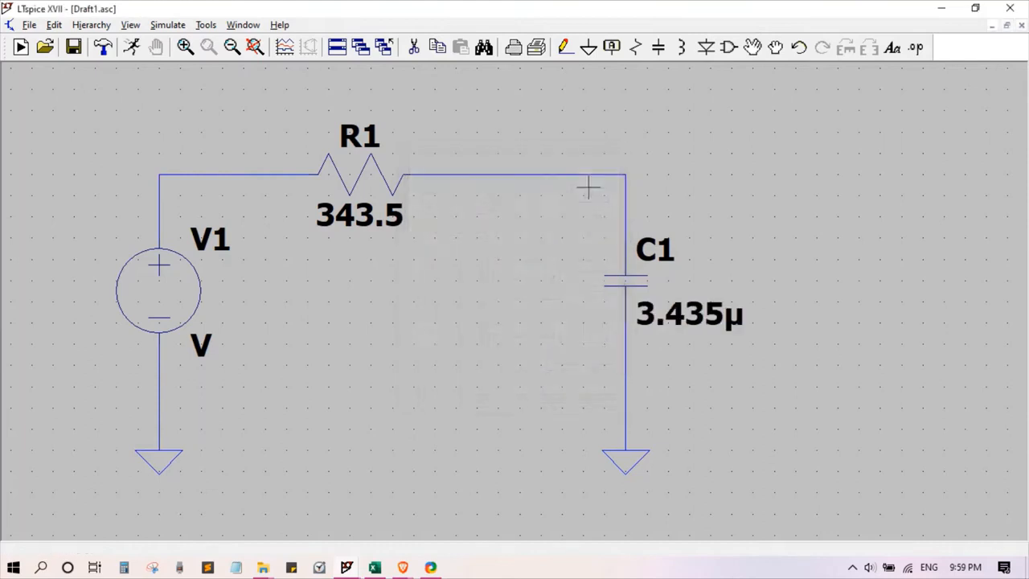
{"action": "left_click", "coordinate": [612, 48]}
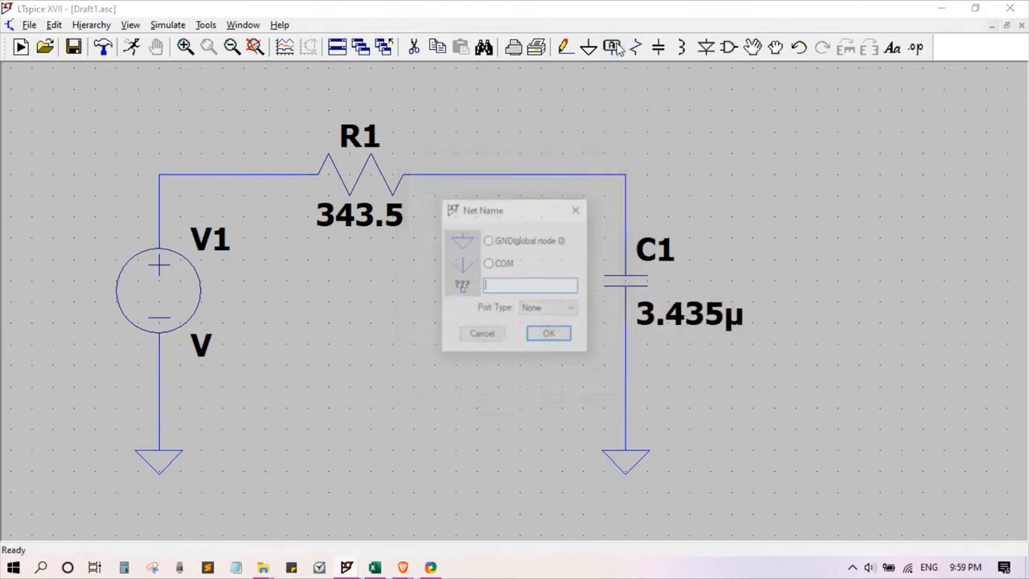
{"action": "type", "text": "V"}
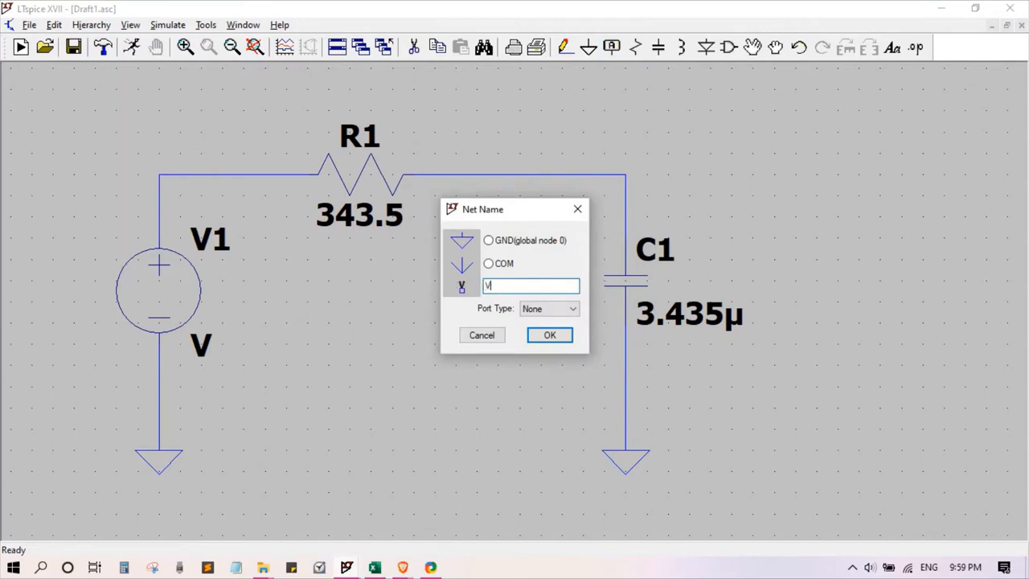
{"action": "type", "text": "out"}
{"action": "left_click", "coordinate": [566, 310]}
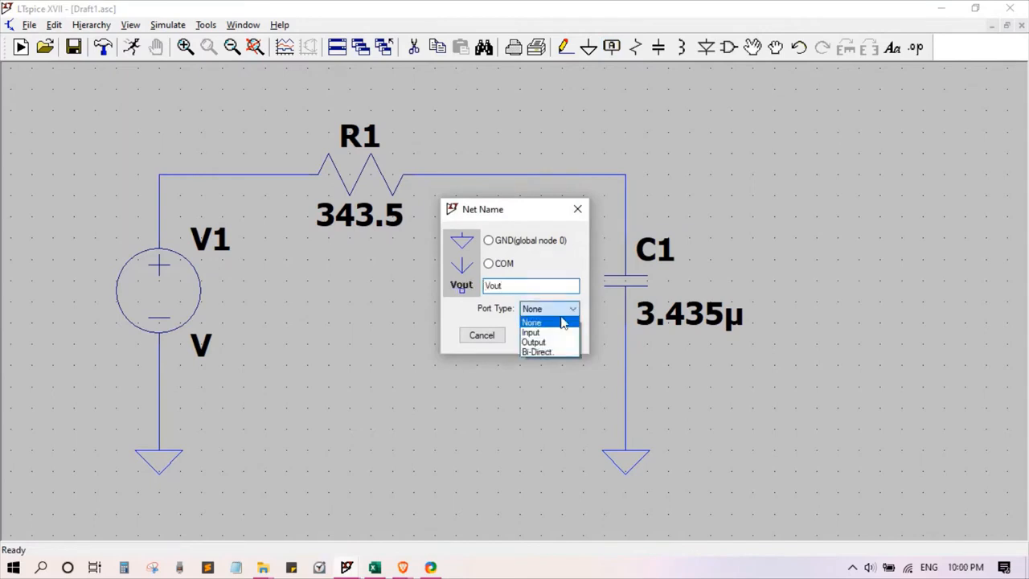
{"action": "left_click", "coordinate": [532, 342]}
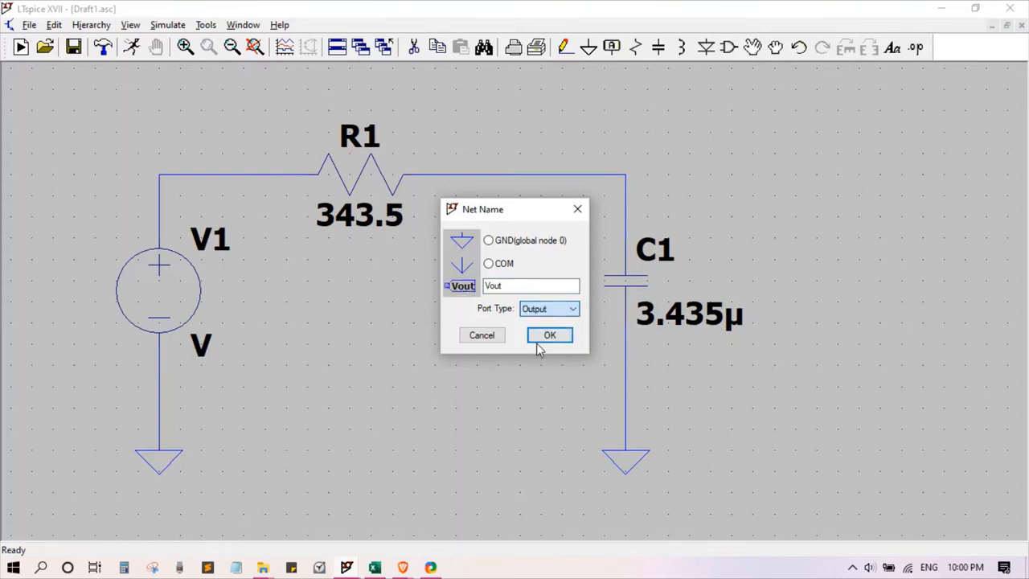
{"action": "left_click", "coordinate": [493, 336]}
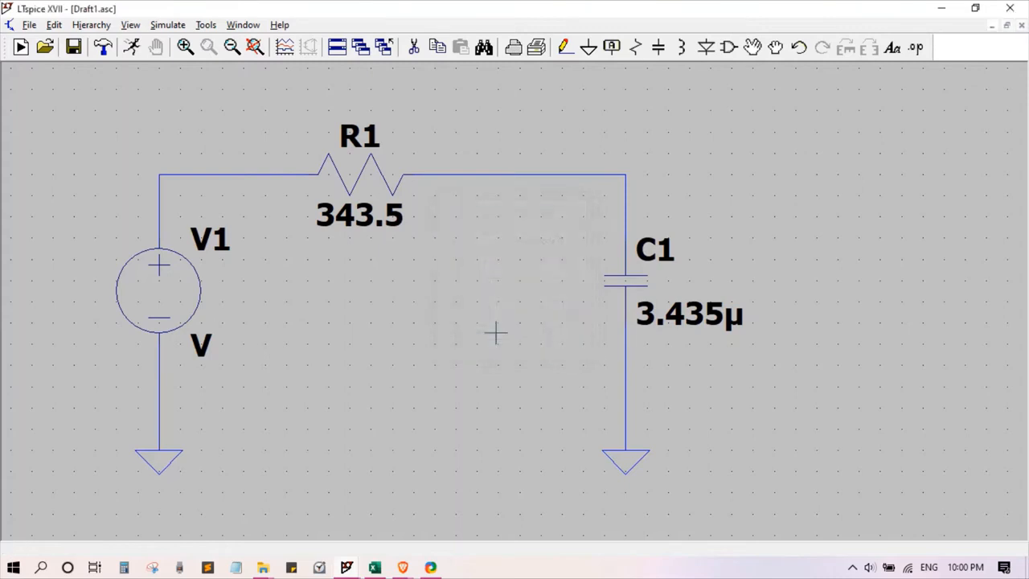
Step: Label the node where the resistor's wire meets the capacitor's upper wire as Vout, with the Output port type
{"action": "left_click", "coordinate": [612, 47]}
{"action": "type", "text": "V"}
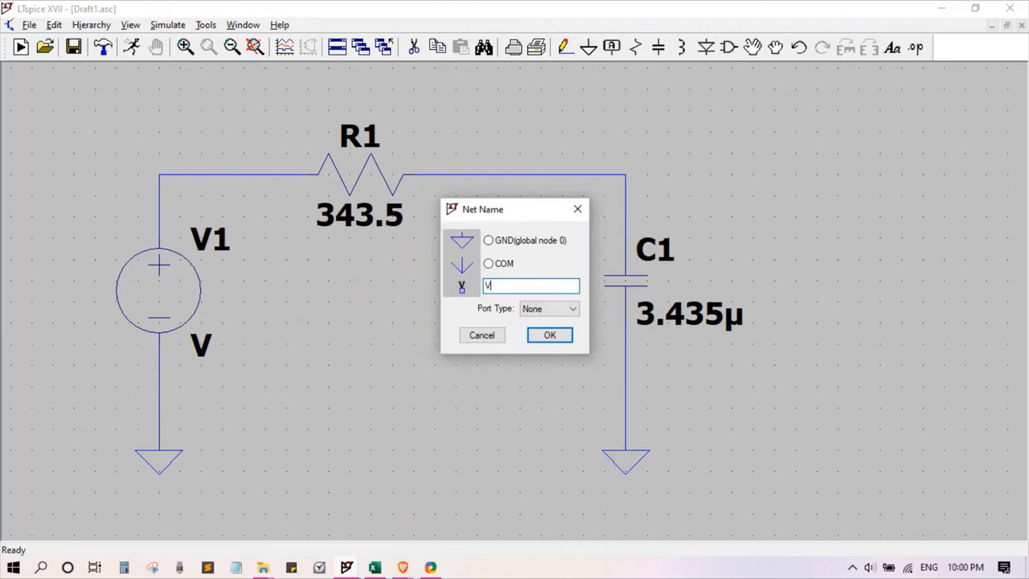
{"action": "type", "text": "out"}
{"action": "left_click", "coordinate": [562, 311]}
{"action": "left_click", "coordinate": [536, 342]}
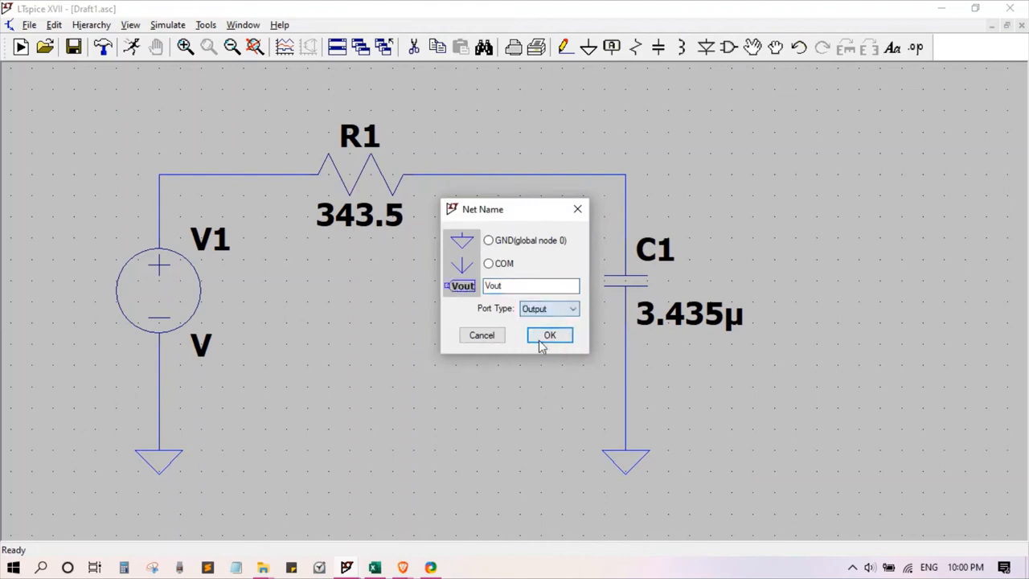
{"action": "left_click", "coordinate": [555, 336]}
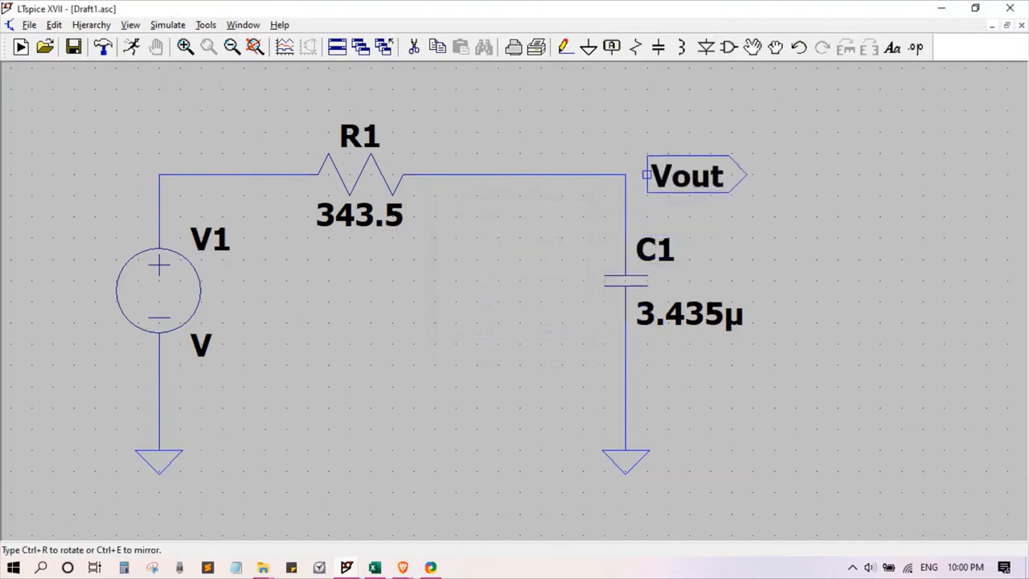
{"action": "left_click", "coordinate": [626, 174]}
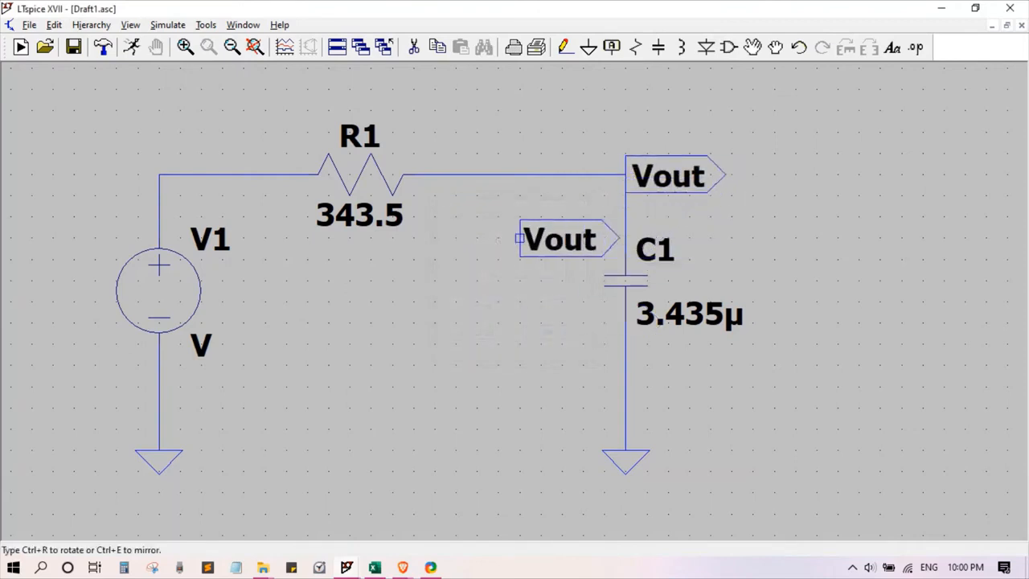
{"action": "key", "text": "Escape"}
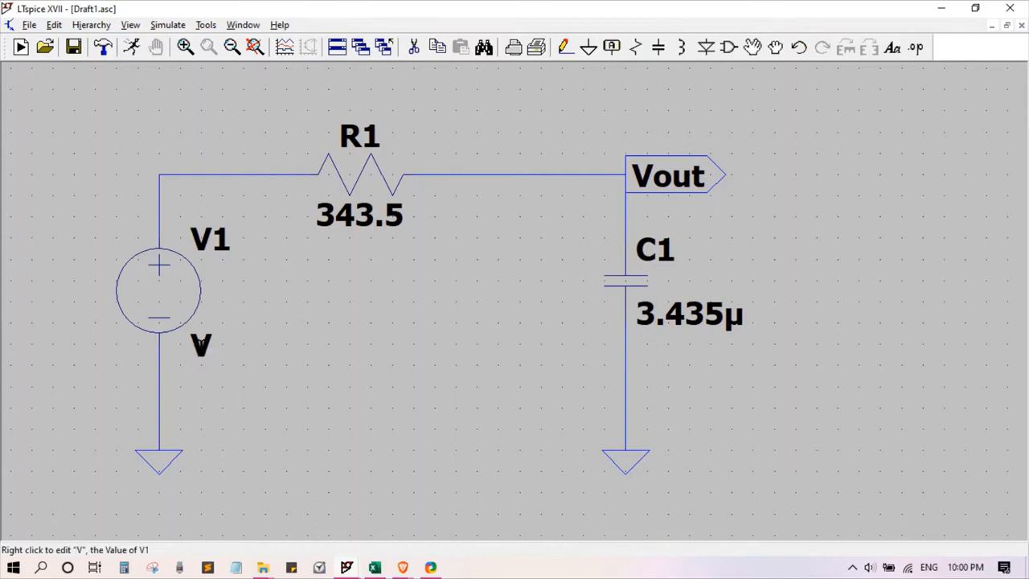
Step: Set the value of voltage source V1 to AC
{"action": "right_click", "coordinate": [201, 347]}
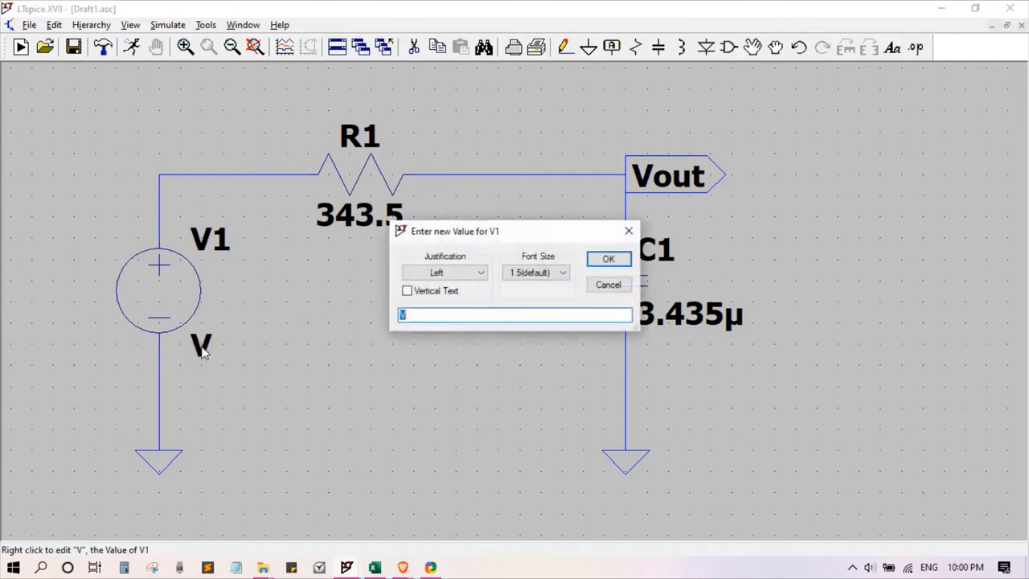
{"action": "type", "text": "AC"}
{"action": "left_click", "coordinate": [608, 260]}
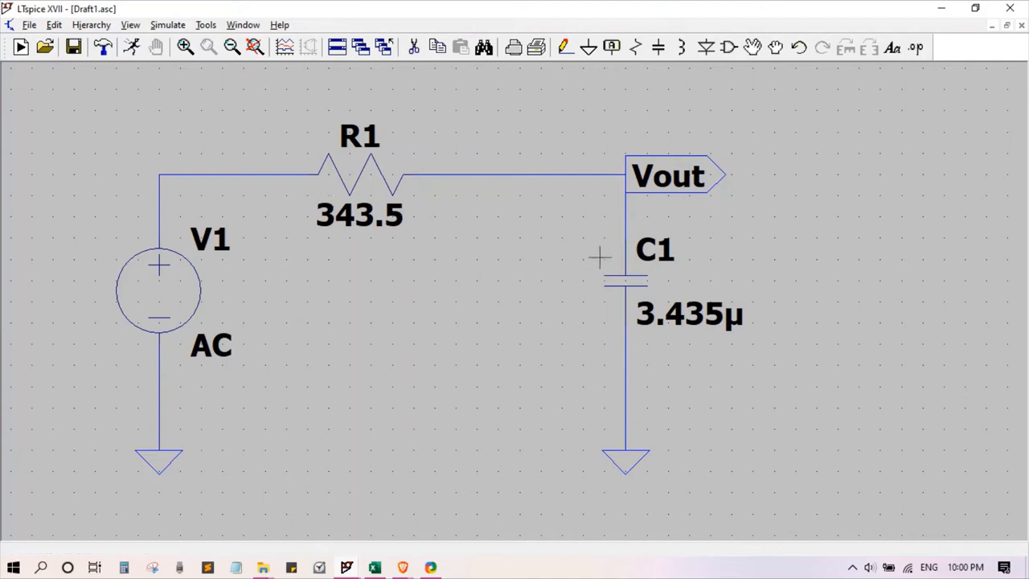
Step: Run an AC analysis with a Decade sweep, 10 points per decade, start frequency 1 and stop frequency 5k
{"action": "left_click", "coordinate": [132, 48]}
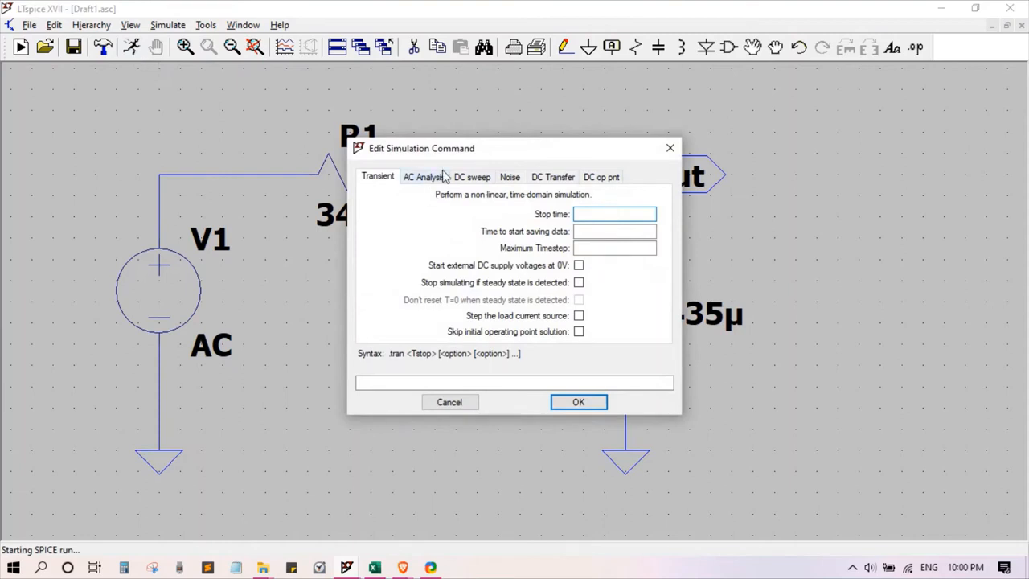
{"action": "left_click", "coordinate": [427, 178]}
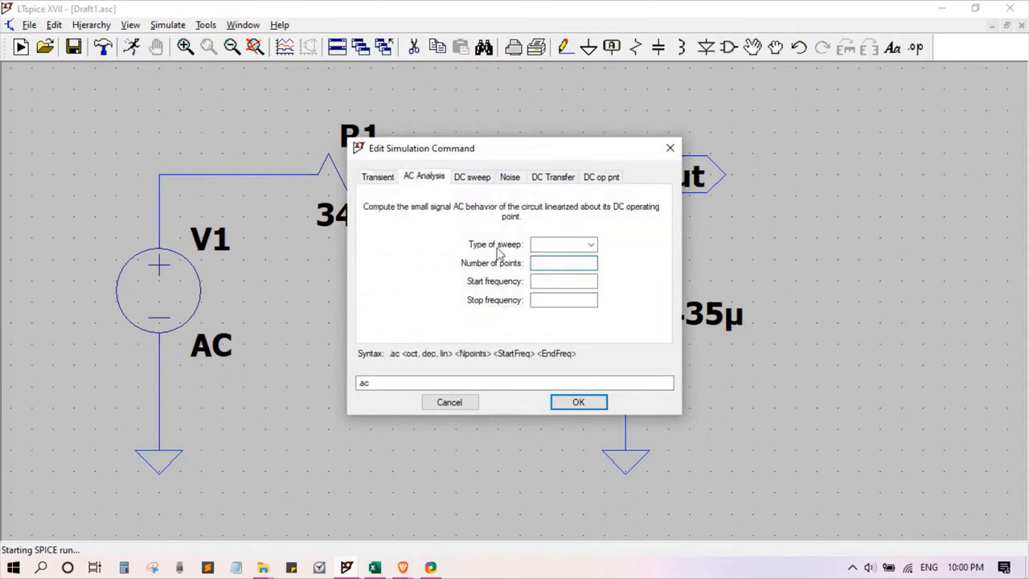
{"action": "left_click", "coordinate": [591, 244]}
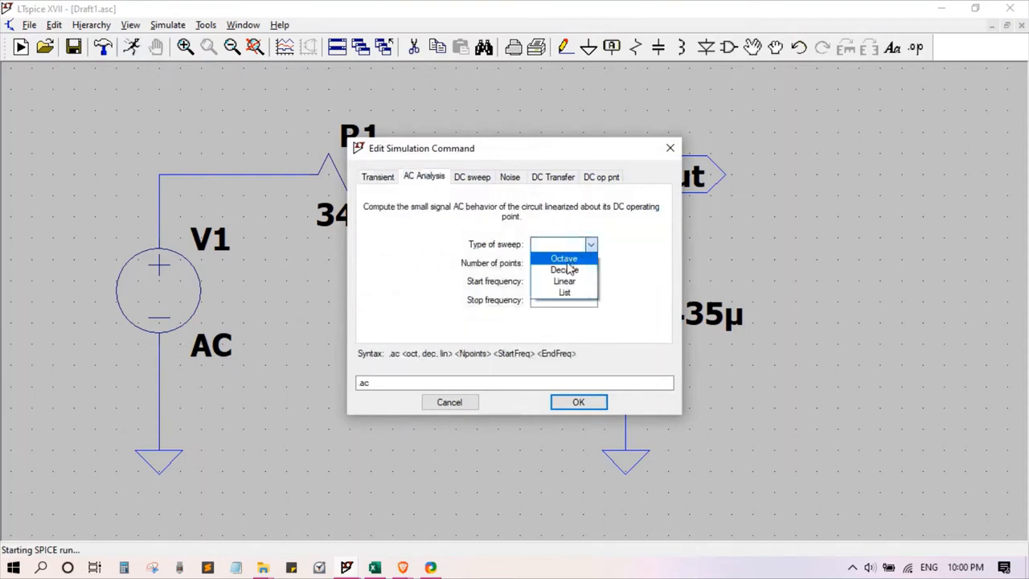
{"action": "left_click", "coordinate": [562, 271]}
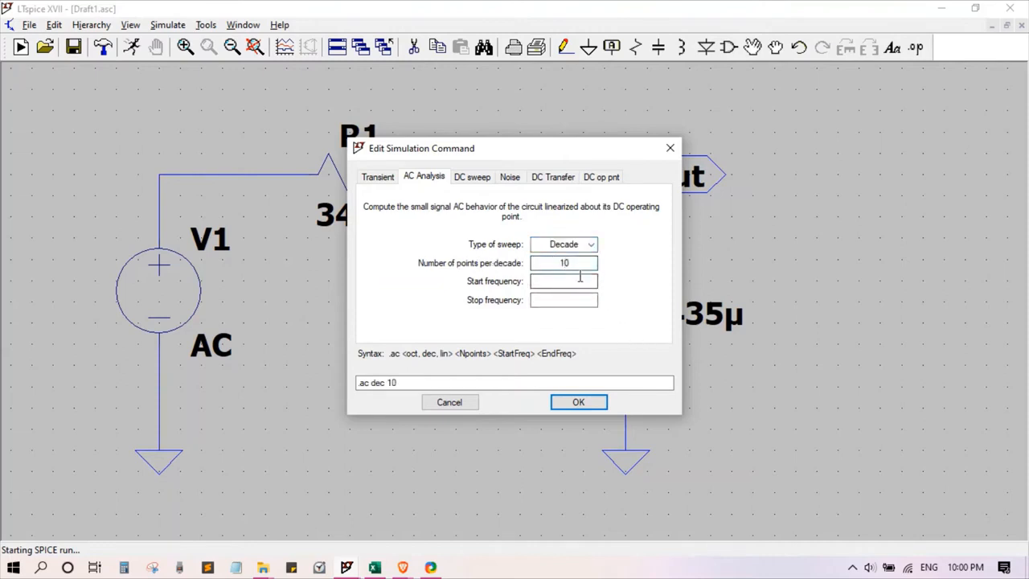
{"action": "left_click", "coordinate": [586, 281]}
{"action": "left_click", "coordinate": [584, 299]}
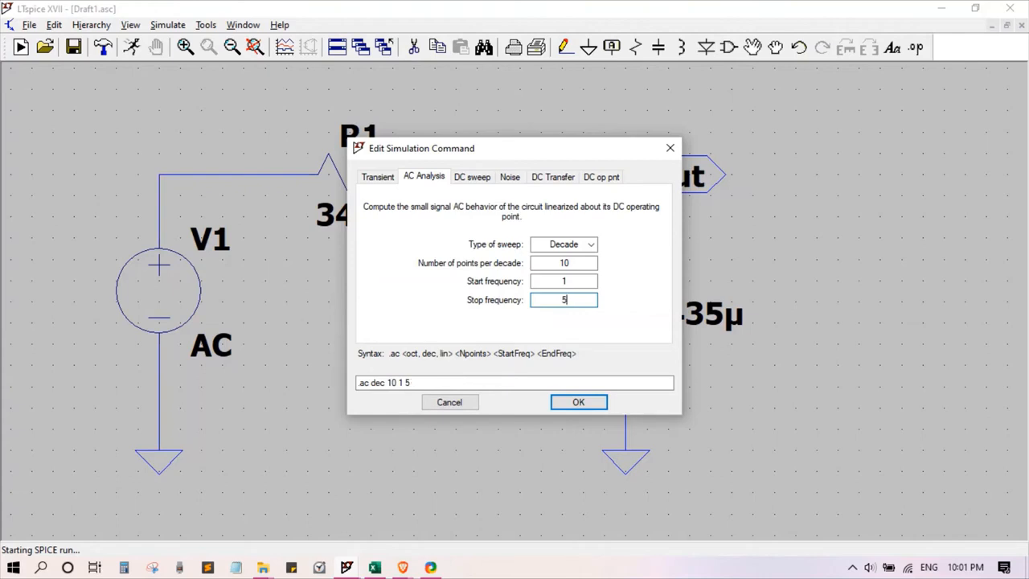
{"action": "left_click", "coordinate": [584, 402]}
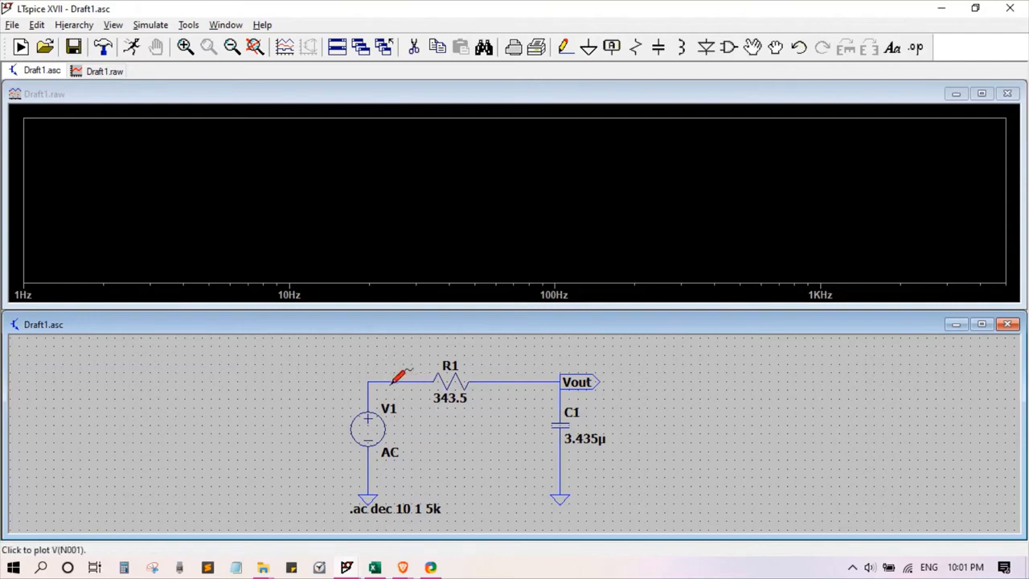
Step: Plot the voltage at the Vout node and maximize the waveform window
{"action": "left_click", "coordinate": [550, 381]}
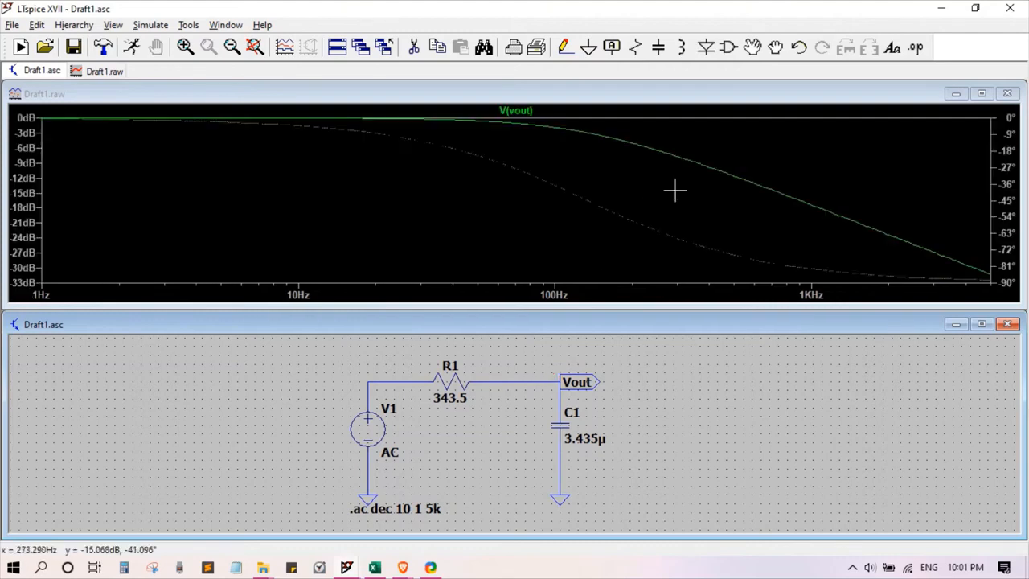
{"action": "left_click", "coordinate": [982, 93]}
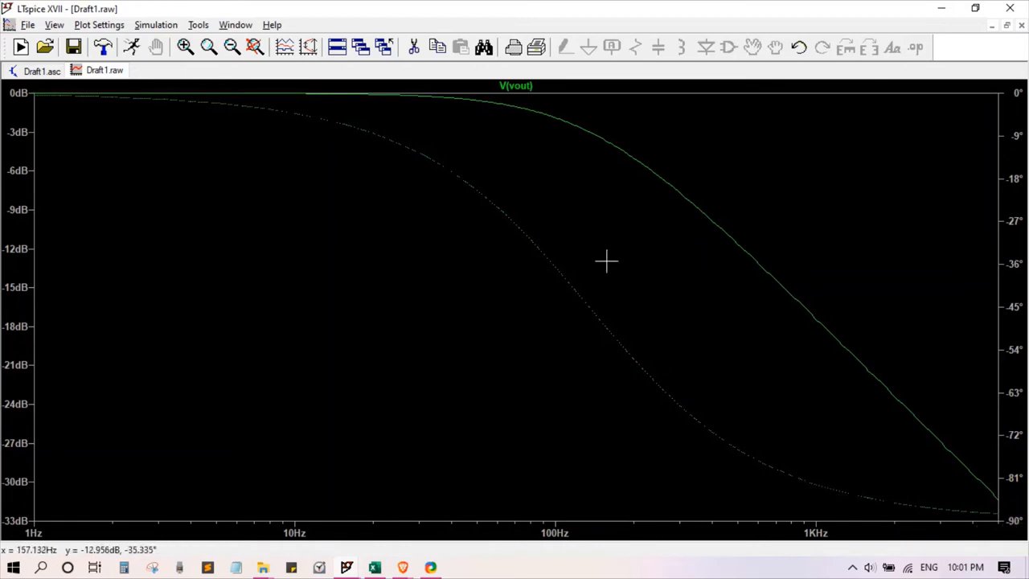
Step: Attach the 1st cursor to the V(vout) trace, move its readout window clear of the curve, and place the cursor at about 118 Hz
{"action": "right_click", "coordinate": [514, 86]}
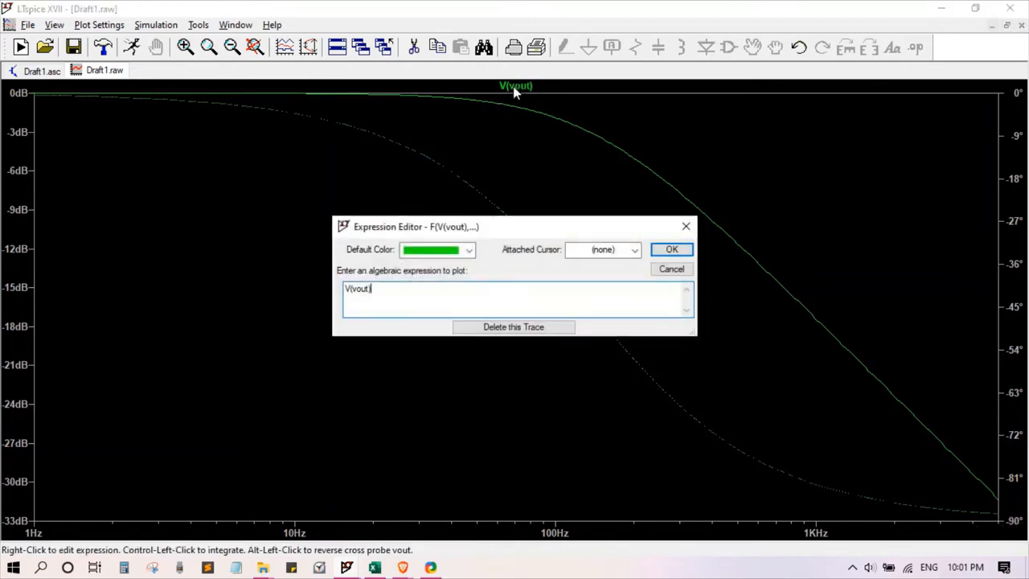
{"action": "left_click", "coordinate": [634, 250]}
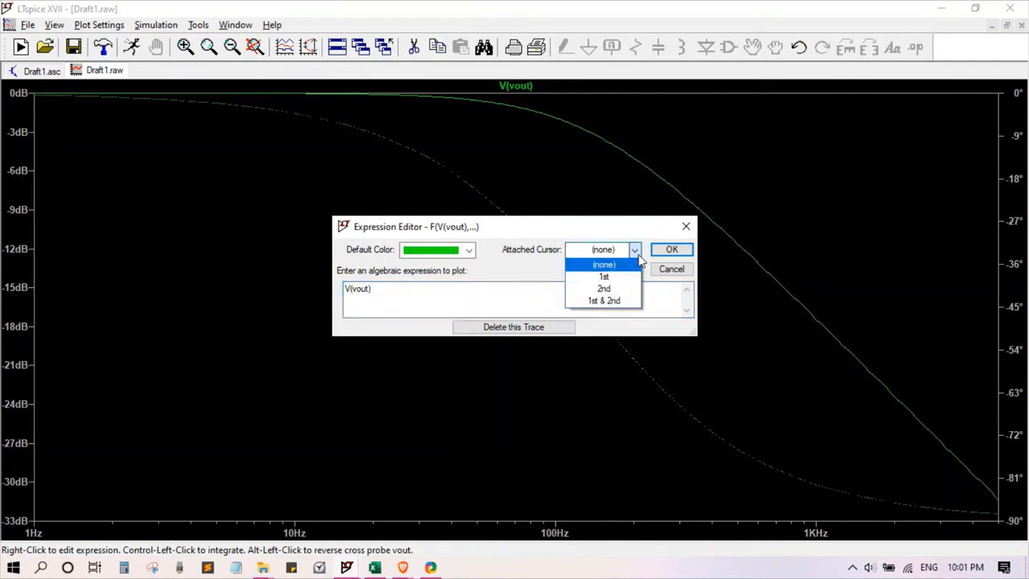
{"action": "left_click", "coordinate": [611, 279]}
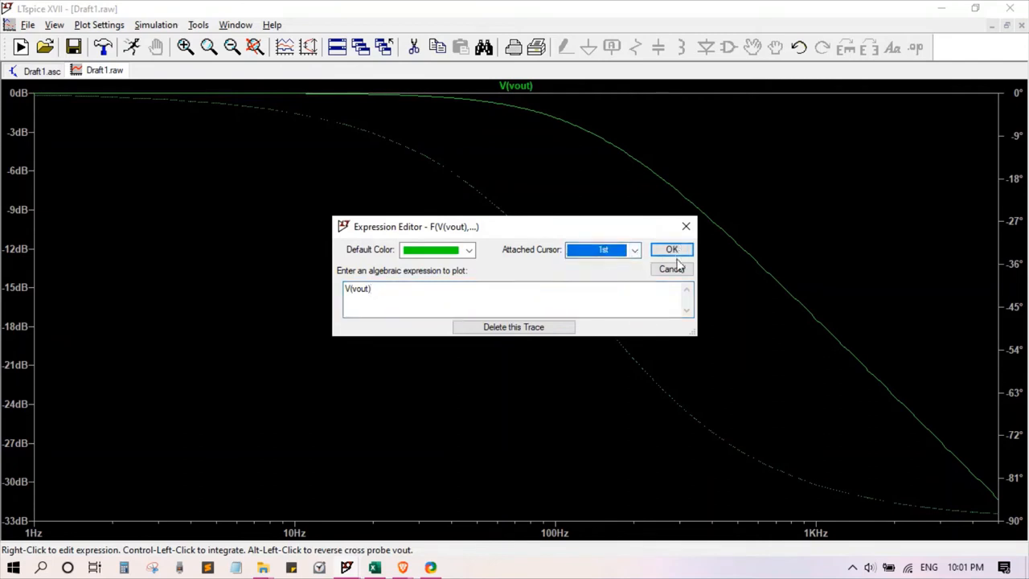
{"action": "left_click", "coordinate": [670, 251]}
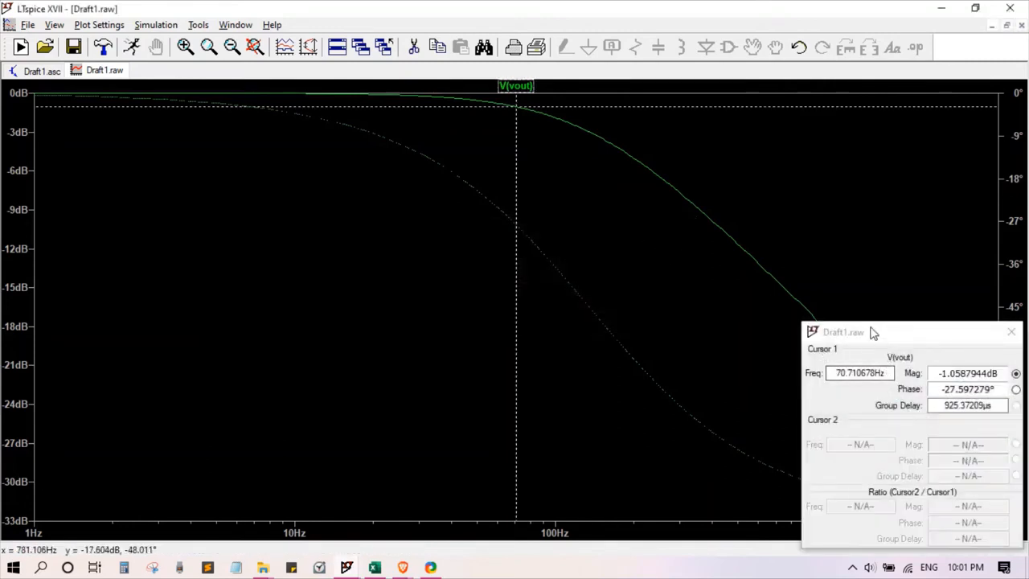
{"action": "left_click_drag", "start_coordinate": [873, 333], "coordinate": [271, 232]}
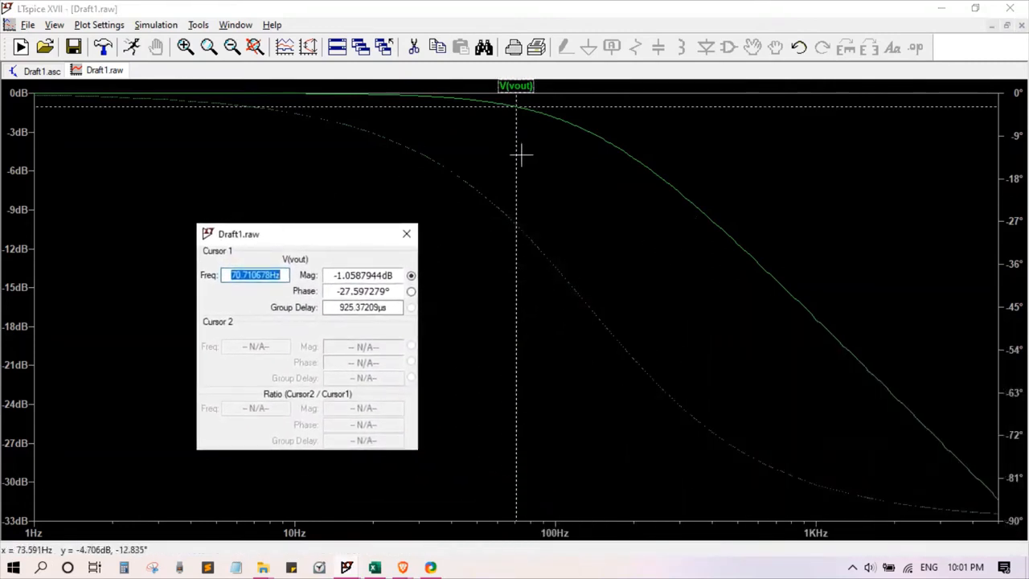
{"action": "mouse_move", "coordinate": [514, 172]}
{"action": "left_mouse_down"}
{"action": "mouse_move", "coordinate": [659, 230]}
{"action": "mouse_move", "coordinate": [779, 329]}
{"action": "mouse_move", "coordinate": [868, 367]}
{"action": "mouse_move", "coordinate": [725, 300]}
{"action": "mouse_move", "coordinate": [462, 202]}
{"action": "mouse_move", "coordinate": [584, 212]}
{"action": "mouse_move", "coordinate": [556, 191]}
{"action": "mouse_move", "coordinate": [574, 191]}
{"action": "left_mouse_up"}
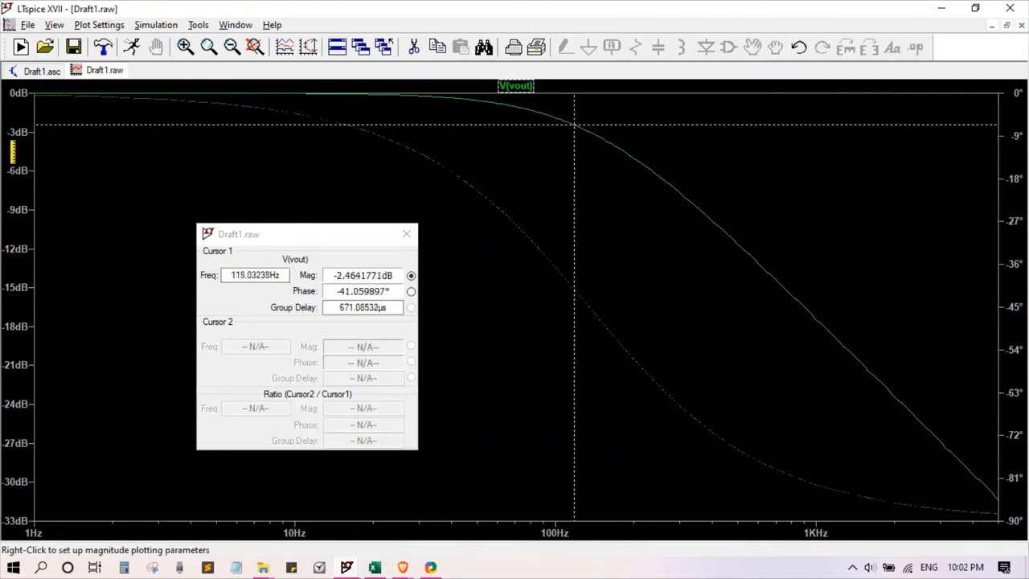
Step: Review the range and representation settings of the magnitude axis and the phase axis, keeping them as they are
{"action": "right_click", "coordinate": [12, 151]}
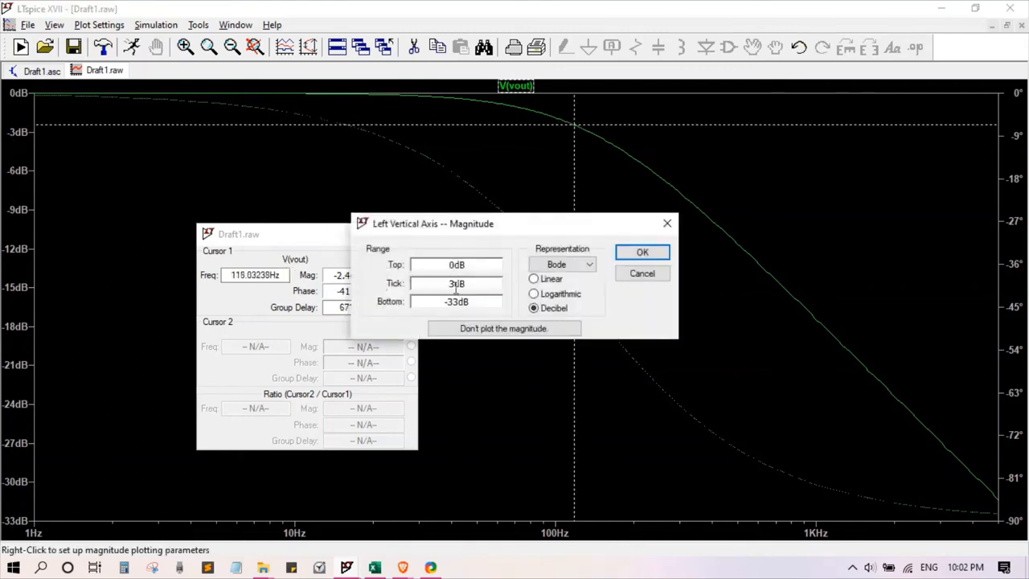
{"action": "left_click", "coordinate": [643, 254]}
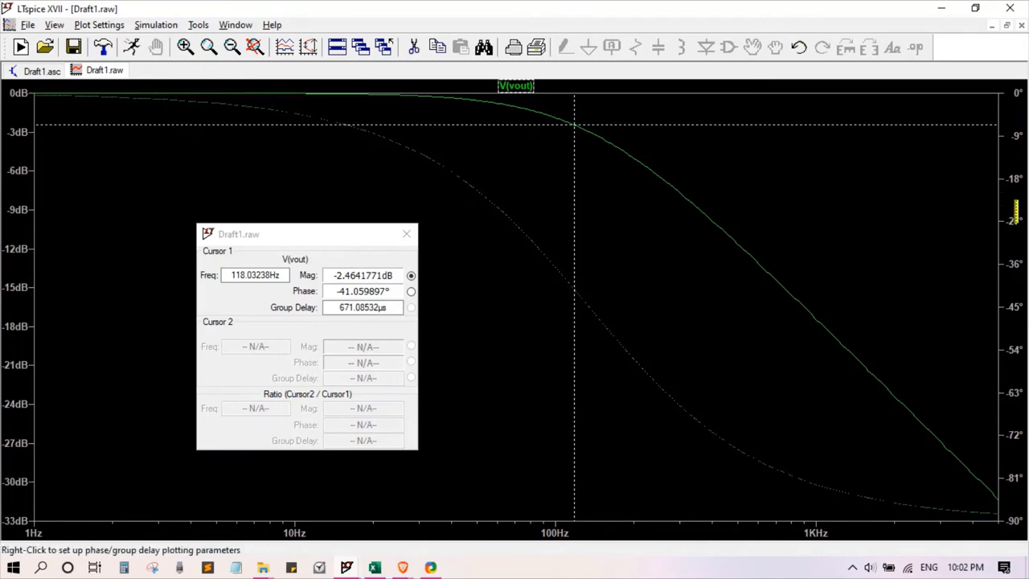
{"action": "left_click", "coordinate": [1015, 210]}
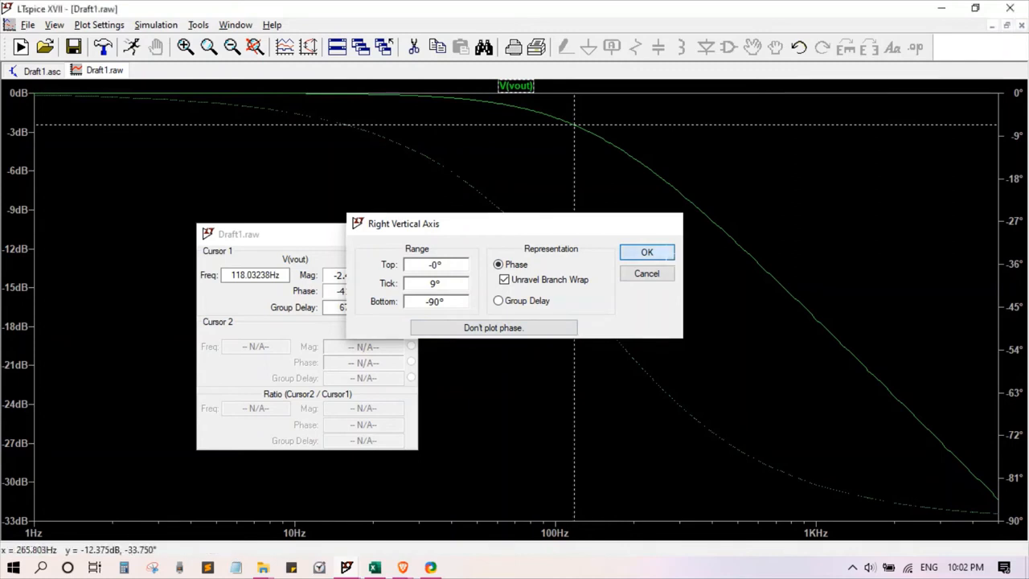
{"action": "left_click", "coordinate": [647, 252]}
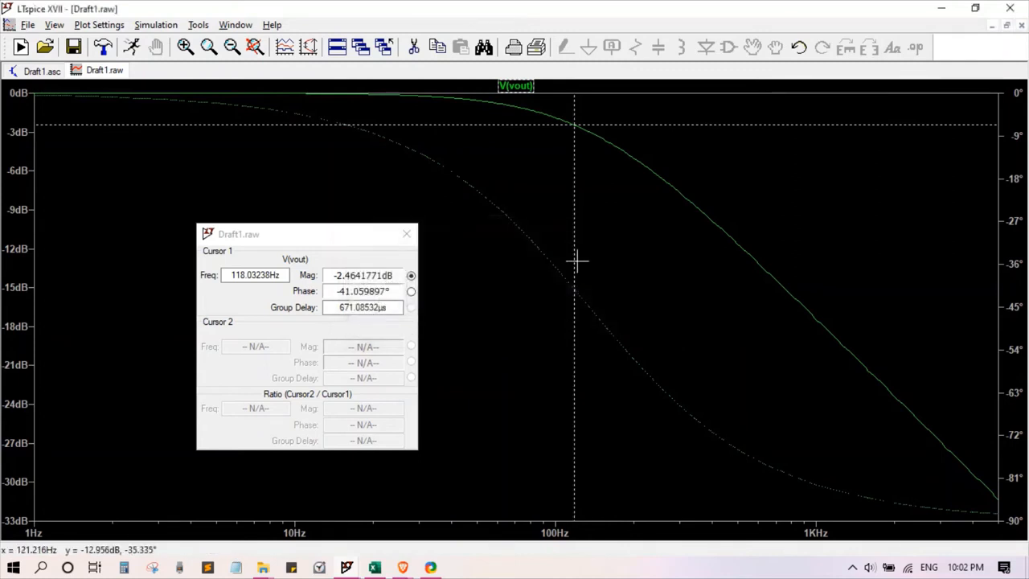
Step: Move the cursor to the -3 dB point of the V(vout) curve and read its magnitude, phase and frequency
{"action": "left_click_drag", "start_coordinate": [573, 262], "coordinate": [589, 235]}
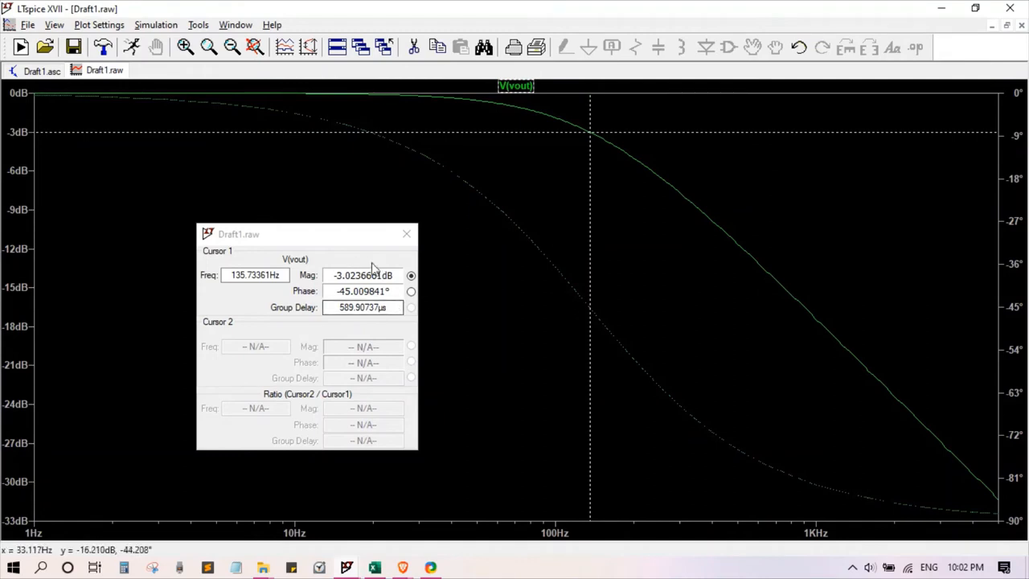
{"action": "left_click_drag", "start_coordinate": [337, 277], "coordinate": [399, 269]}
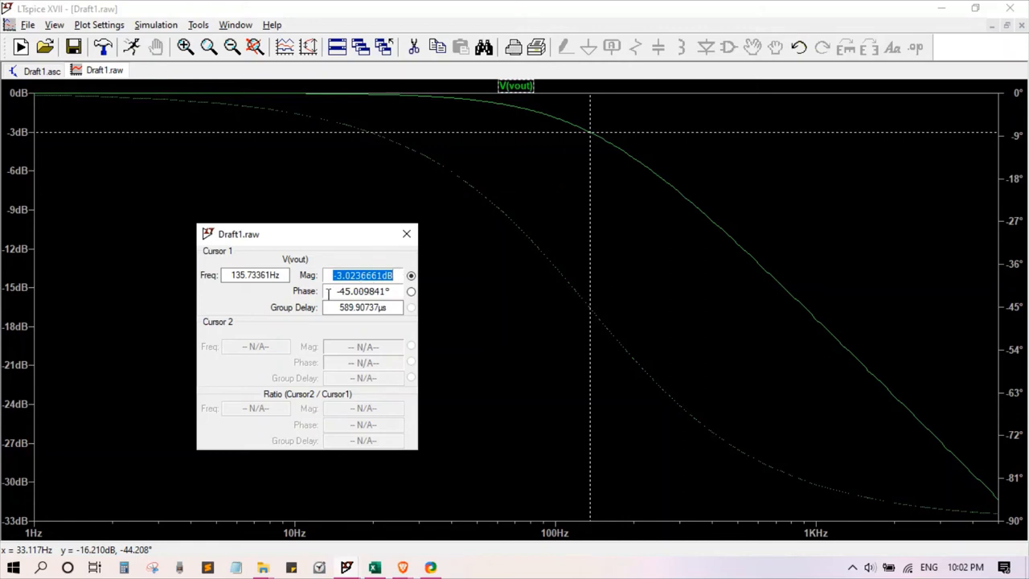
{"action": "left_click_drag", "start_coordinate": [328, 293], "coordinate": [402, 291]}
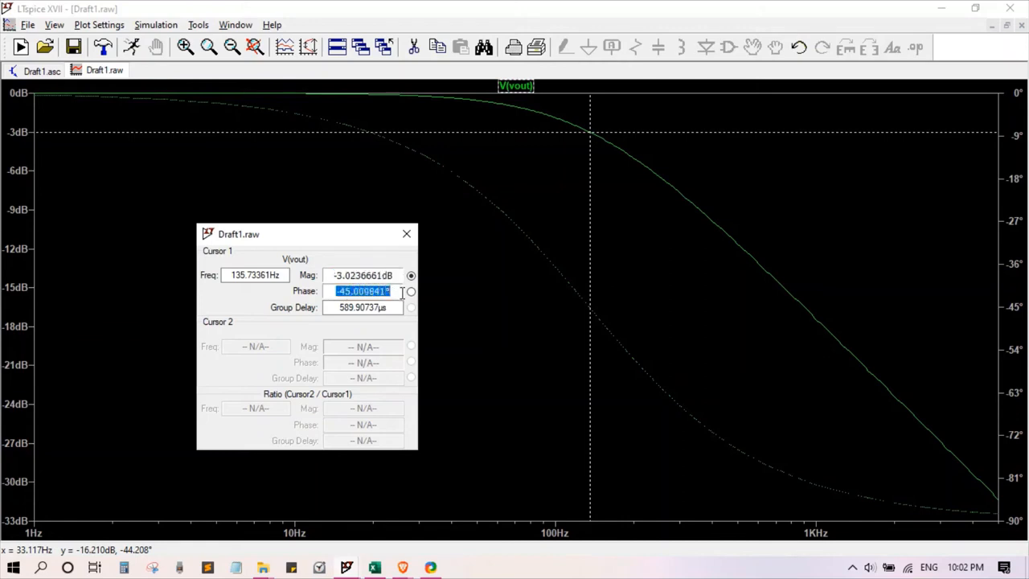
{"action": "left_click_drag", "start_coordinate": [232, 275], "coordinate": [305, 264]}
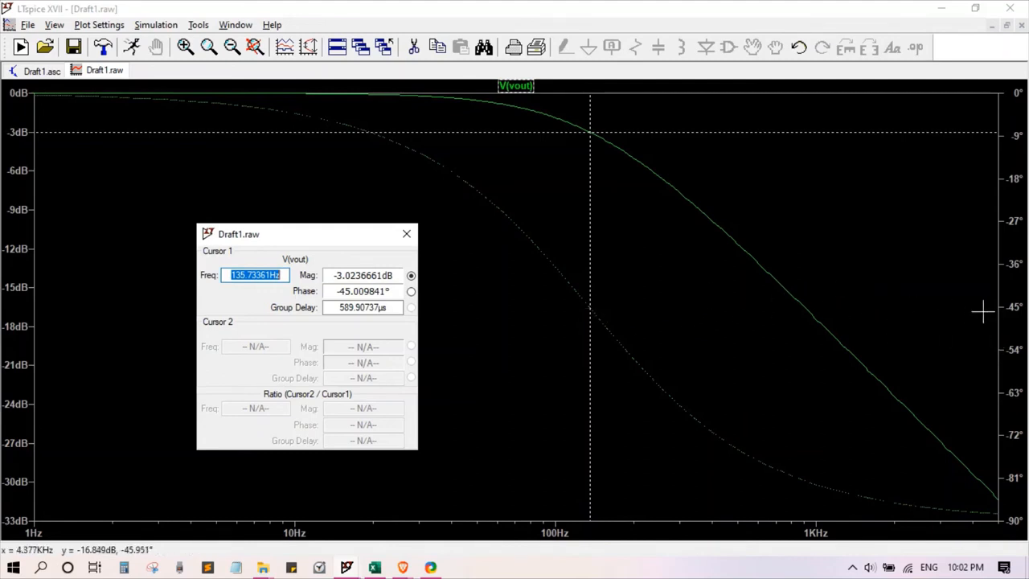
Step: Move the cursor along the V(vout) curve to about 904 Hz and return it to the -3 dB point at about 135.7 Hz
{"action": "left_click_drag", "start_coordinate": [592, 308], "coordinate": [626, 310]}
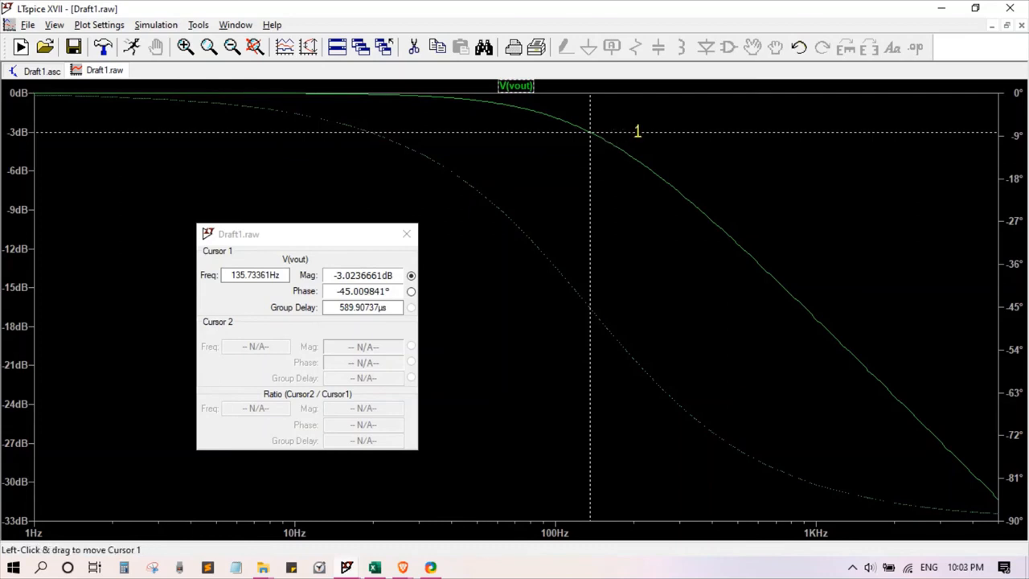
{"action": "mouse_move", "coordinate": [591, 131]}
{"action": "left_mouse_down"}
{"action": "mouse_move", "coordinate": [811, 316]}
{"action": "mouse_move", "coordinate": [804, 306]}
{"action": "left_mouse_up"}
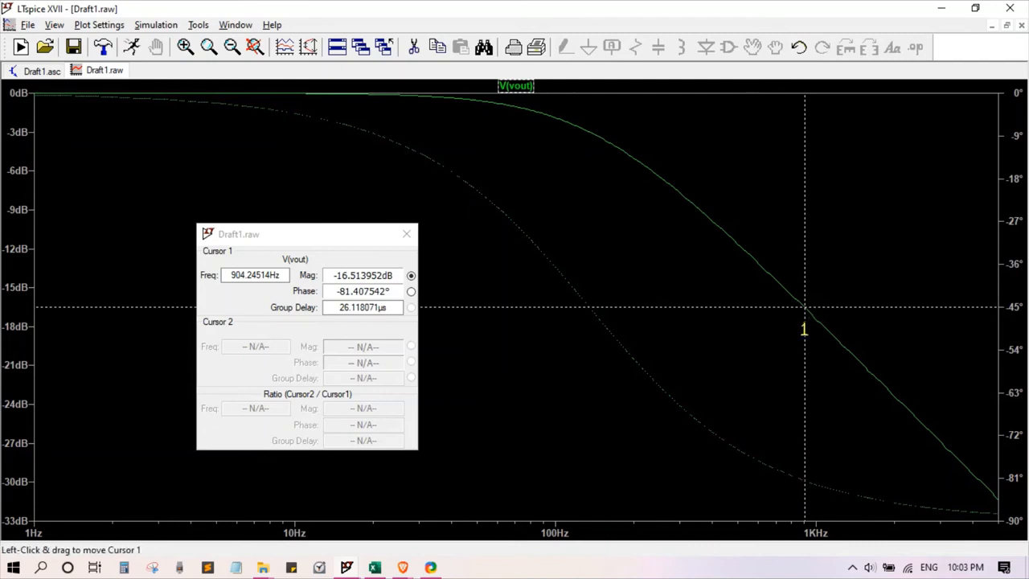
{"action": "left_click_drag", "start_coordinate": [805, 326], "coordinate": [588, 224]}
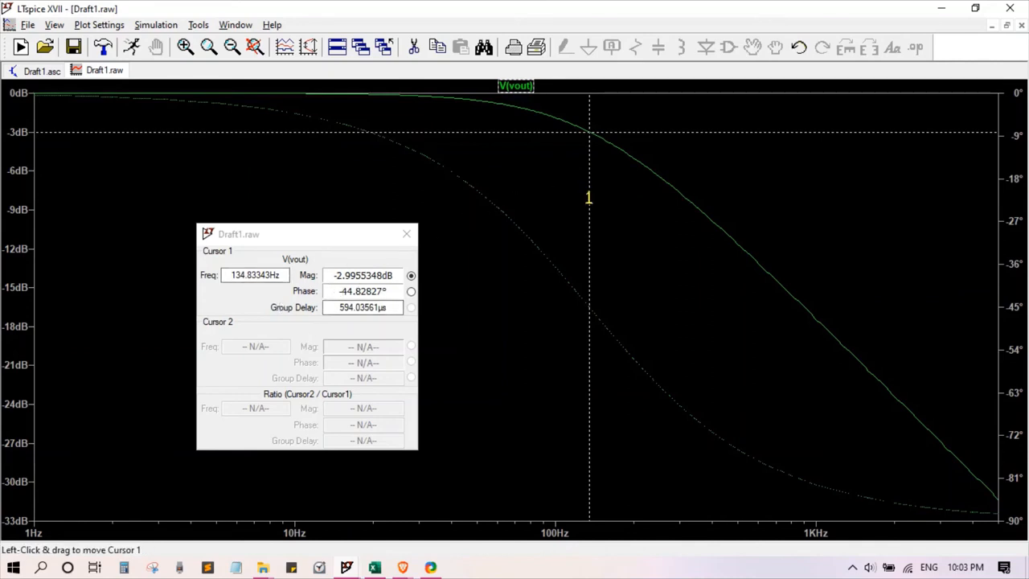
{"action": "mouse_move", "coordinate": [589, 197]}
{"action": "left_mouse_down"}
{"action": "mouse_move", "coordinate": [571, 186]}
{"action": "mouse_move", "coordinate": [590, 188]}
{"action": "left_mouse_up"}
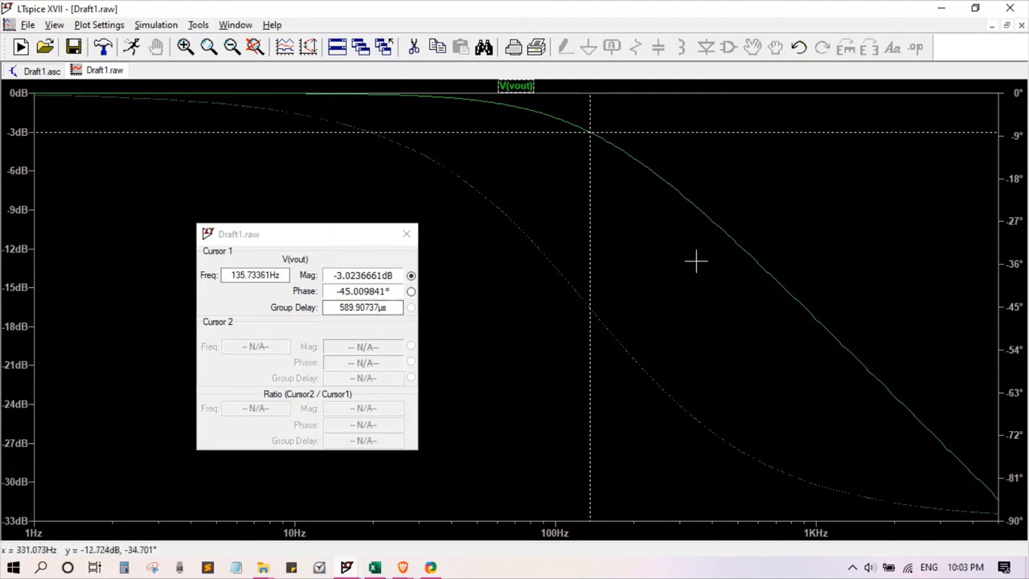
Step: Close the cursor readout and inspect the RC schematic at full size, returning to the tiled view of plot and schematic
{"action": "left_click", "coordinate": [852, 567]}
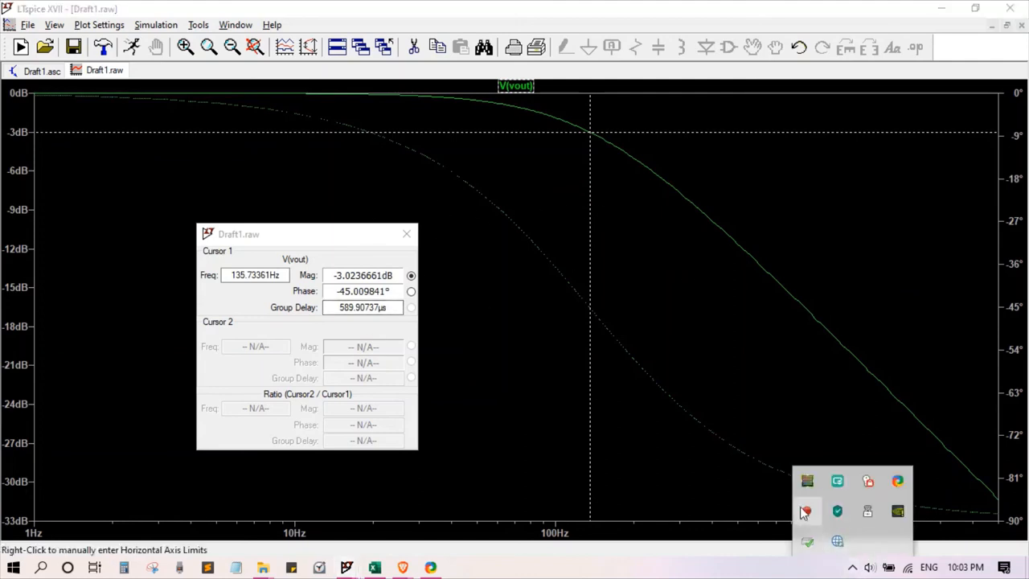
{"action": "left_click", "coordinate": [1009, 28]}
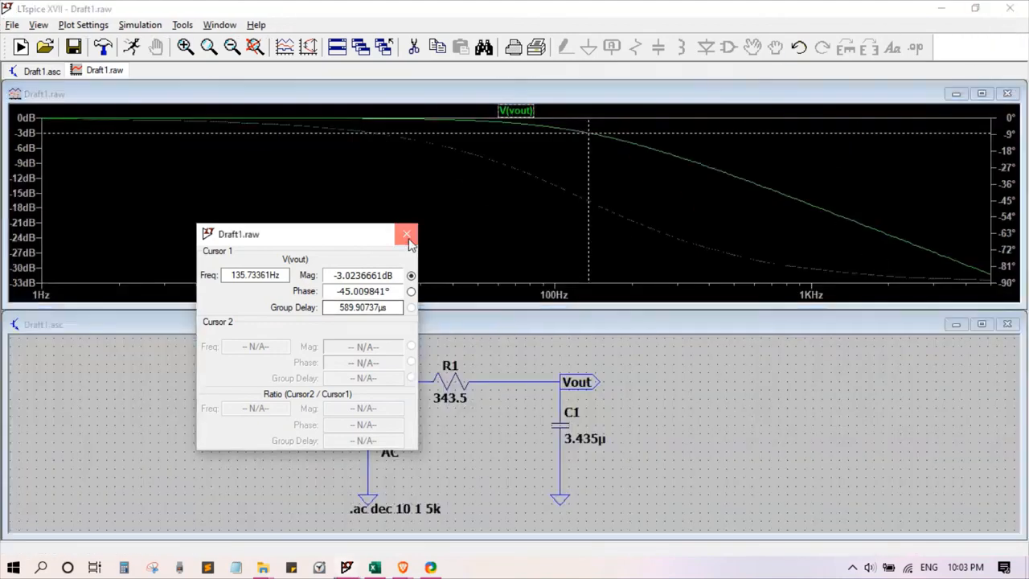
{"action": "left_click", "coordinate": [407, 235]}
{"action": "left_click", "coordinate": [982, 324]}
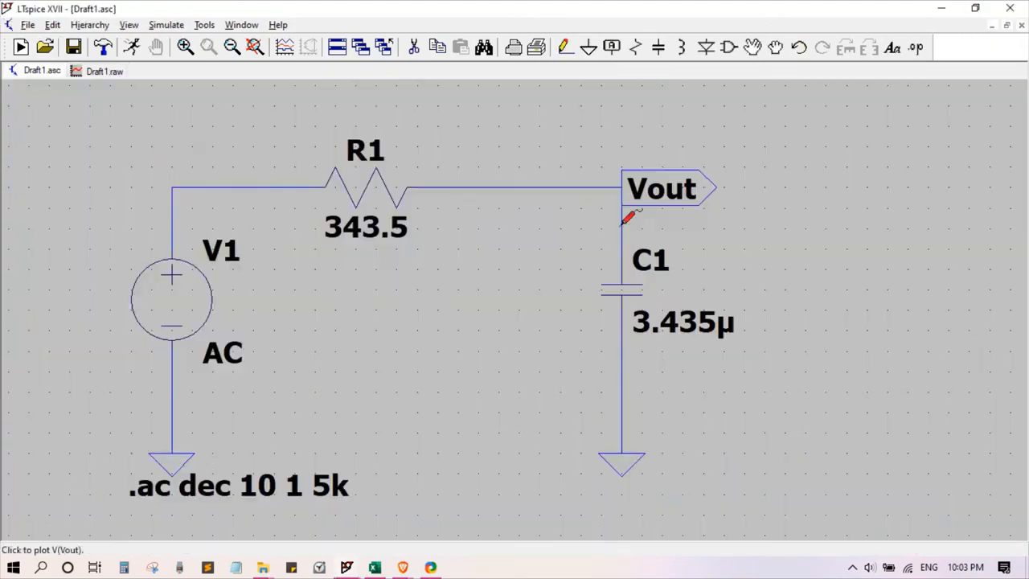
{"action": "left_click", "coordinate": [1008, 26]}
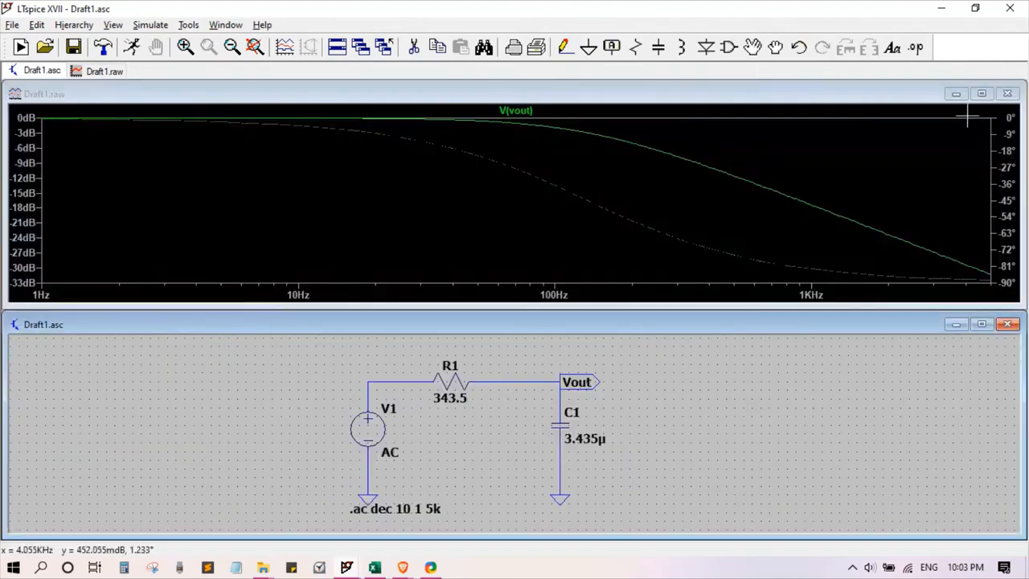
Step: Maximize the waveform window and attach the 1st cursor to the V(vout) trace
{"action": "left_click", "coordinate": [983, 95]}
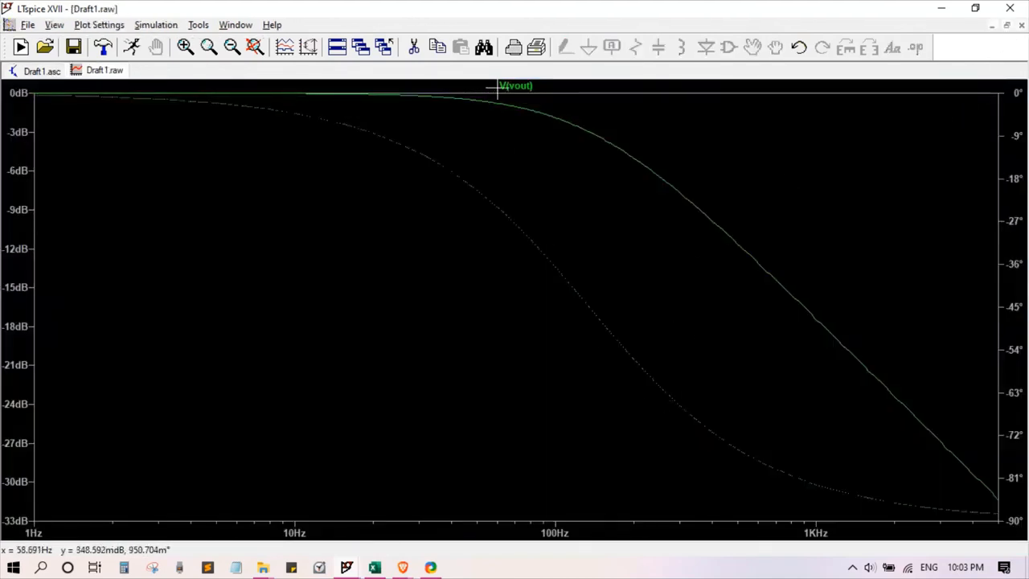
{"action": "left_click", "coordinate": [851, 566]}
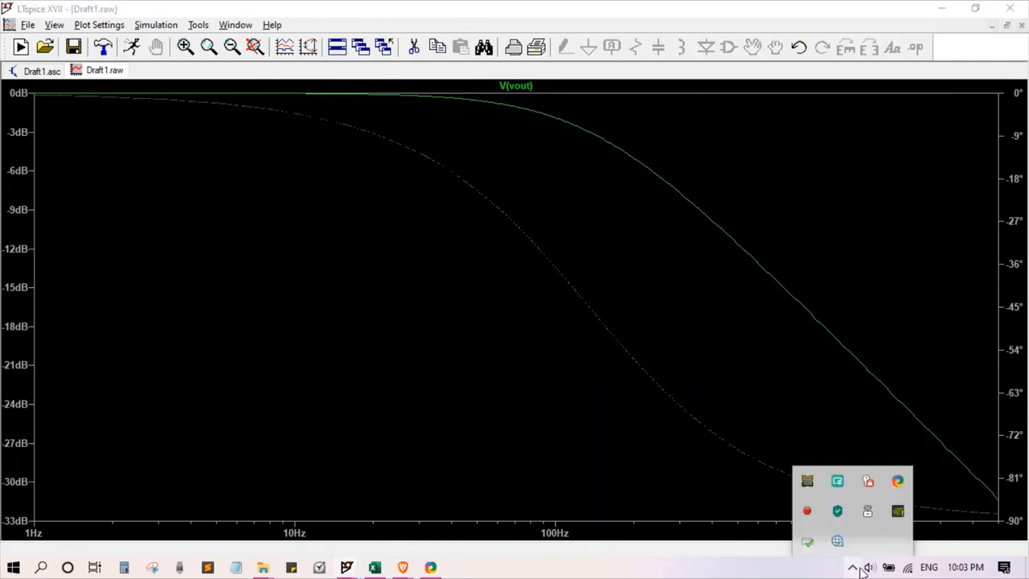
{"action": "right_click", "coordinate": [528, 85]}
{"action": "left_click", "coordinate": [635, 250]}
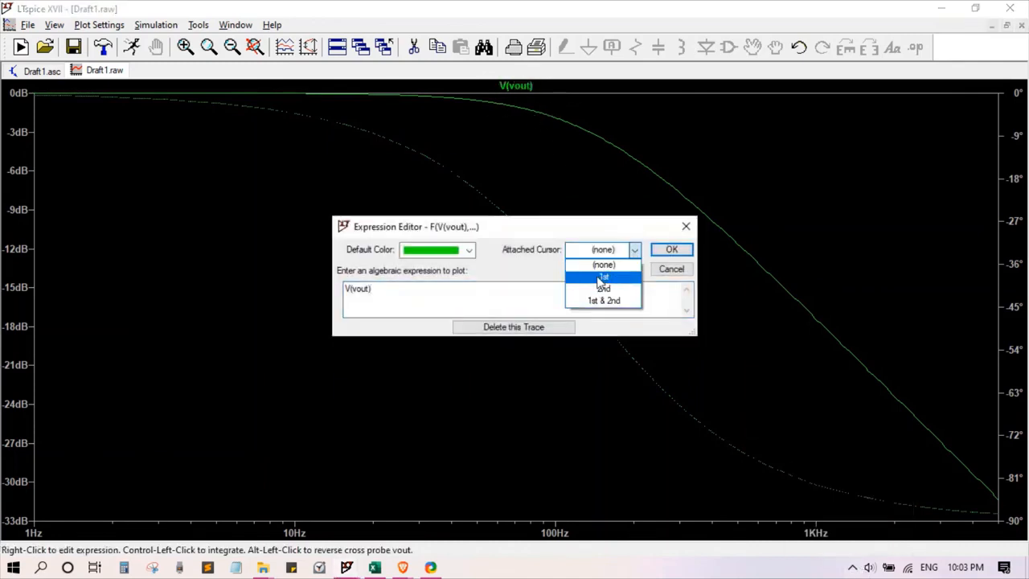
{"action": "left_click", "coordinate": [602, 280]}
{"action": "left_click", "coordinate": [671, 250]}
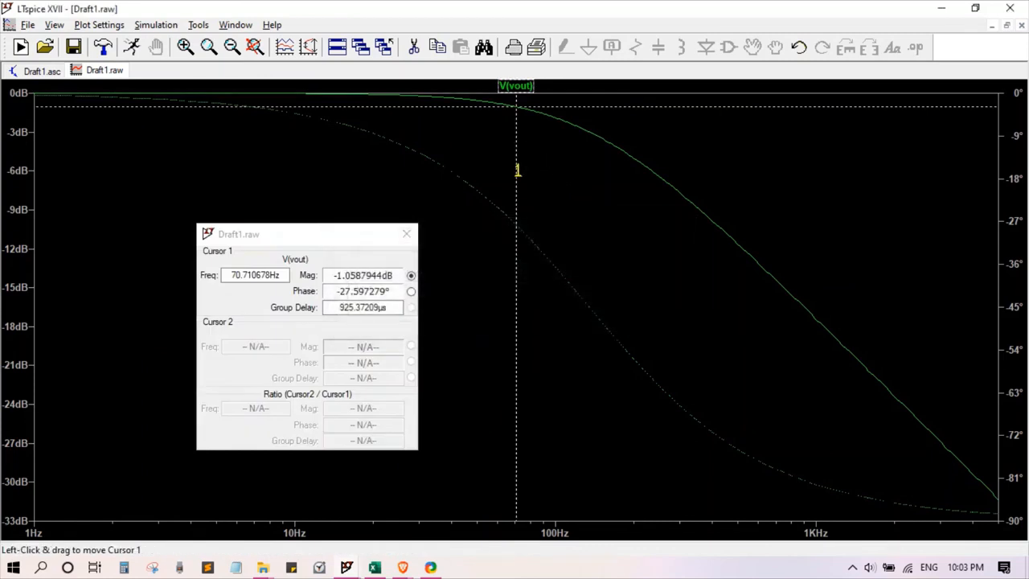
Step: Place the cursor at the -3 dB point of the V(vout) curve, about 135.7 Hz, and reposition its readout window
{"action": "left_click_drag", "start_coordinate": [515, 169], "coordinate": [590, 203]}
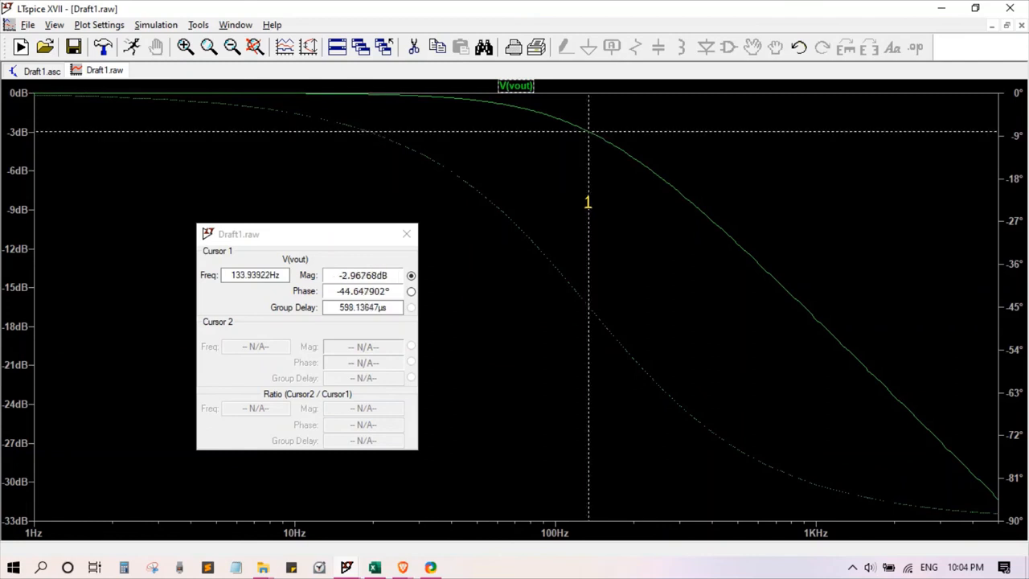
{"action": "left_click_drag", "start_coordinate": [589, 203], "coordinate": [590, 199]}
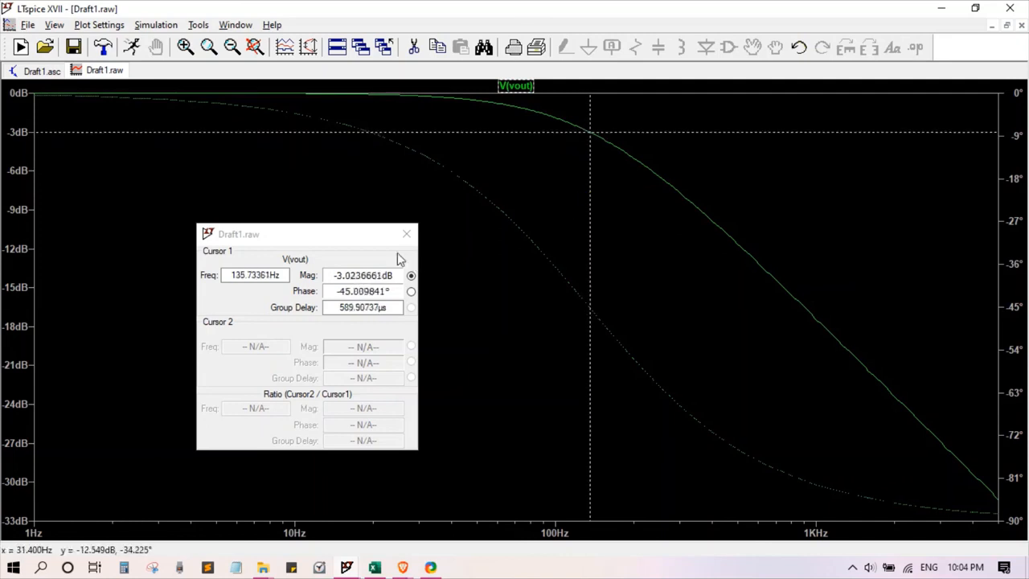
{"action": "left_click_drag", "start_coordinate": [372, 240], "coordinate": [401, 269]}
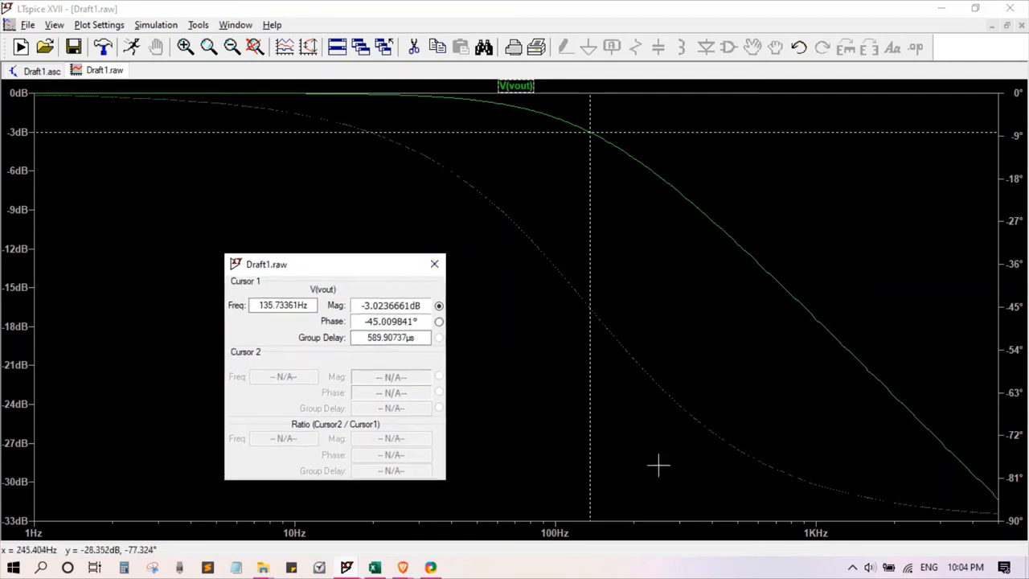